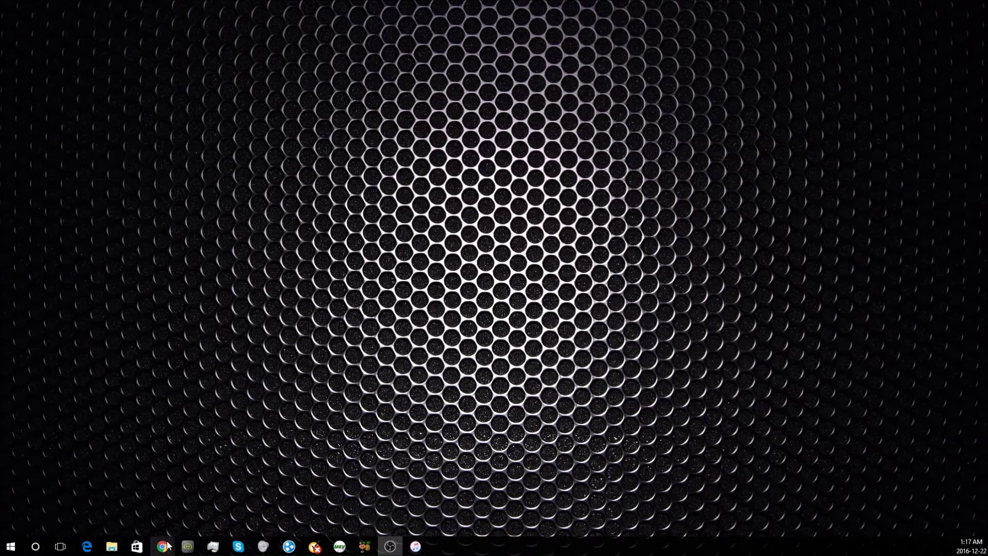
- Look over the MakeMKV, HandBrake and iTunes download pages in the browser
{"action": "mouse_move", "coordinate": [170, 546]}
{"action": "left_click", "coordinate": [193, 517]}
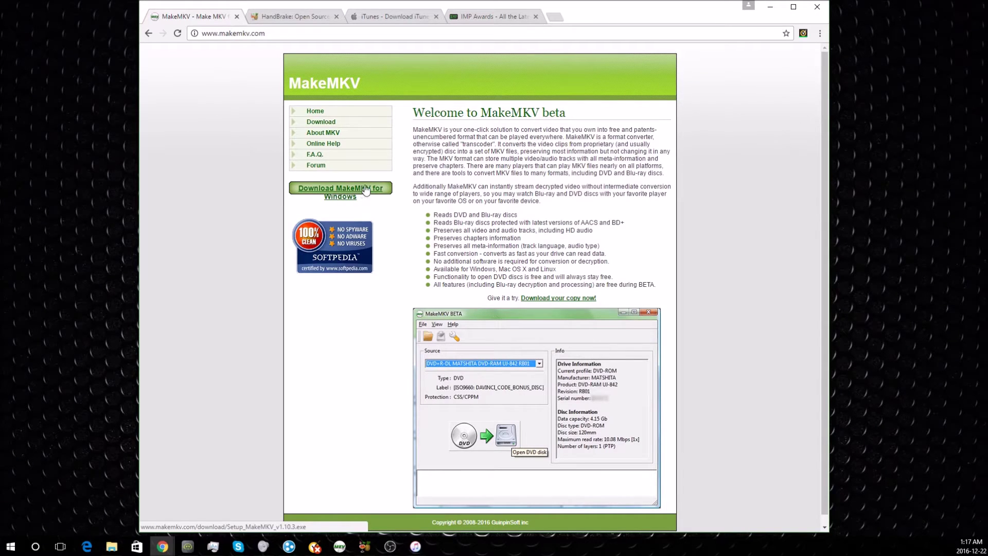
{"action": "left_click", "coordinate": [303, 18]}
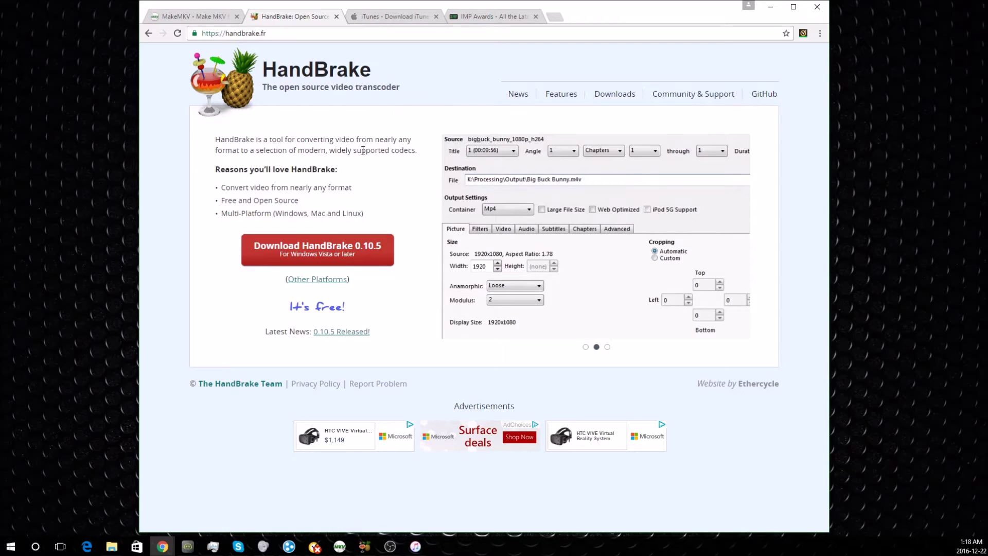
{"action": "left_click", "coordinate": [390, 19]}
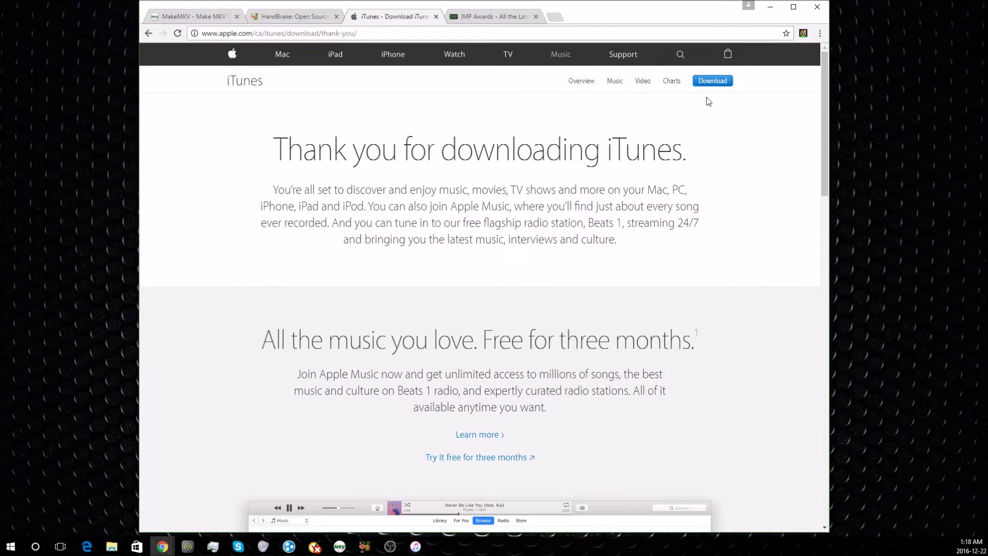
- Minimize the browser, restore MakeMKV, and open the Taken 2 Blu-ray to scan its titles
{"action": "left_click", "coordinate": [769, 8]}
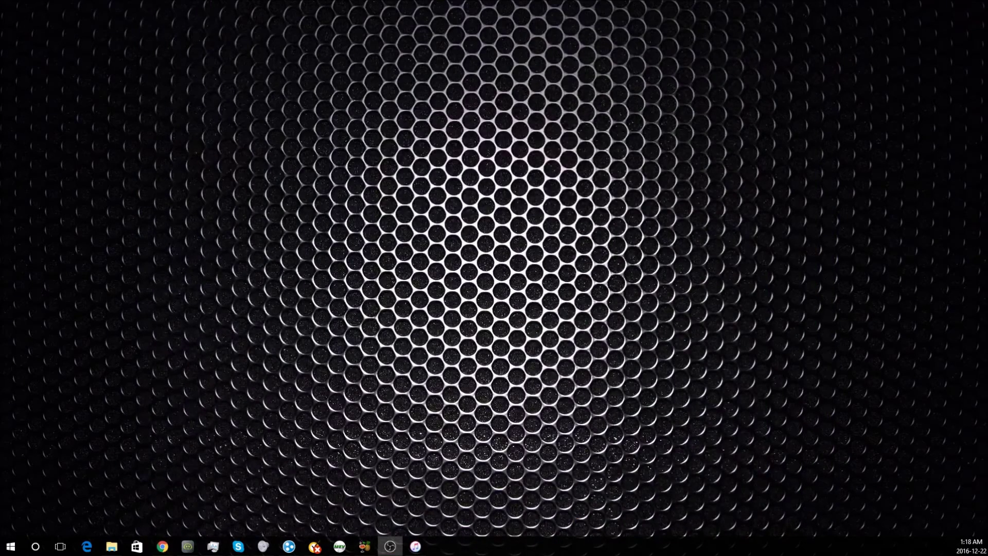
{"action": "left_click", "coordinate": [339, 546]}
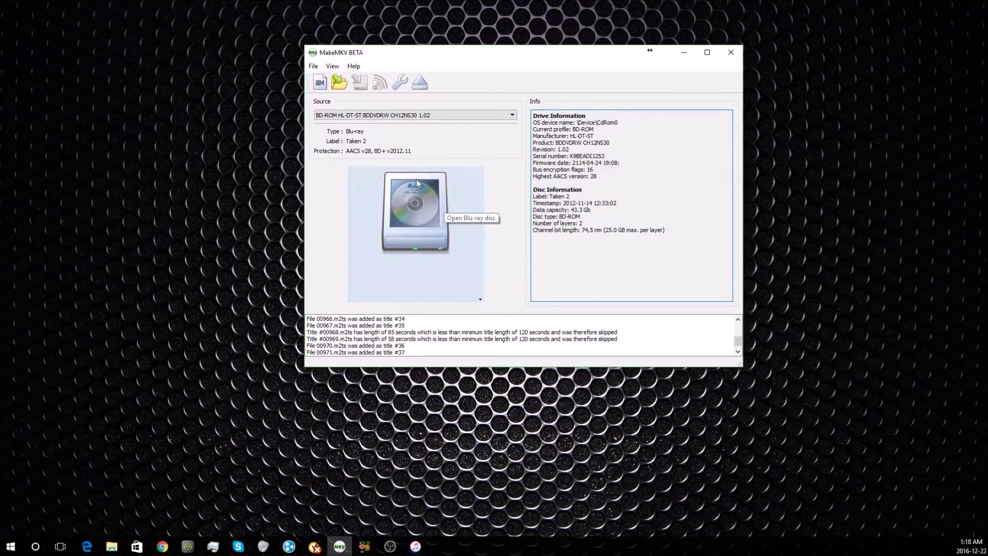
{"action": "left_click", "coordinate": [431, 219]}
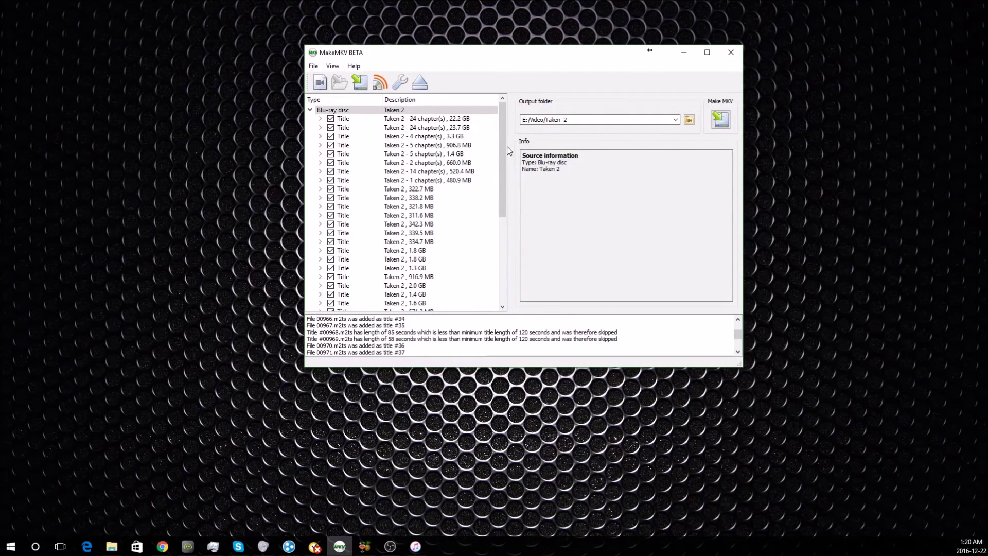
- Deselect the smaller titles in the upper list, from the 3.3 GB one down to 2.0 GB
{"action": "left_click_drag", "start_coordinate": [505, 151], "coordinate": [503, 249]}
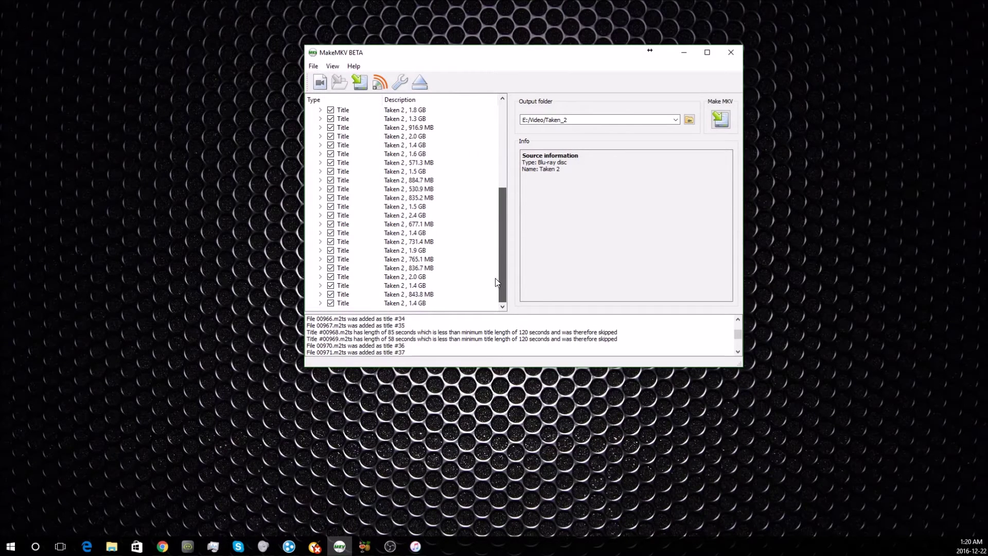
{"action": "left_click_drag", "start_coordinate": [500, 250], "coordinate": [502, 140]}
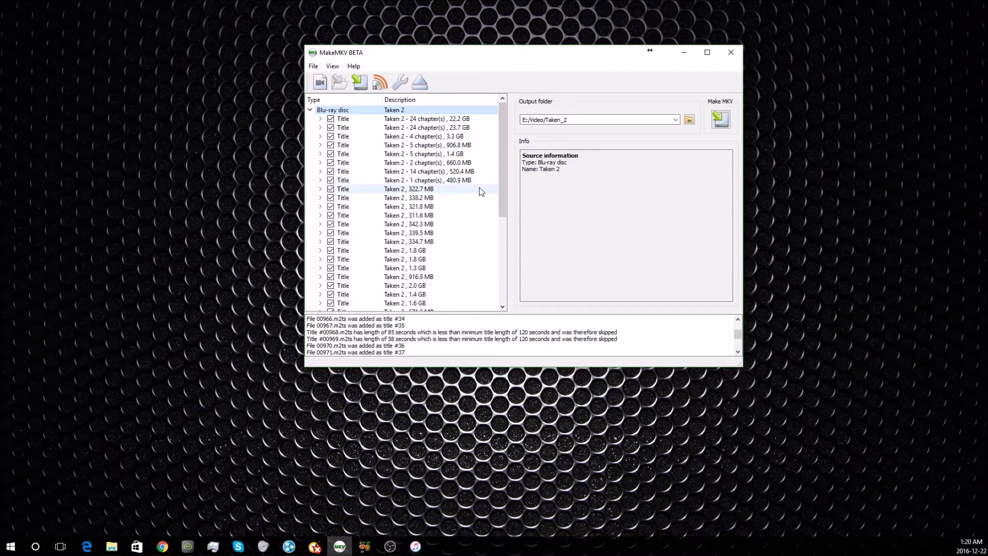
{"action": "left_click", "coordinate": [331, 190]}
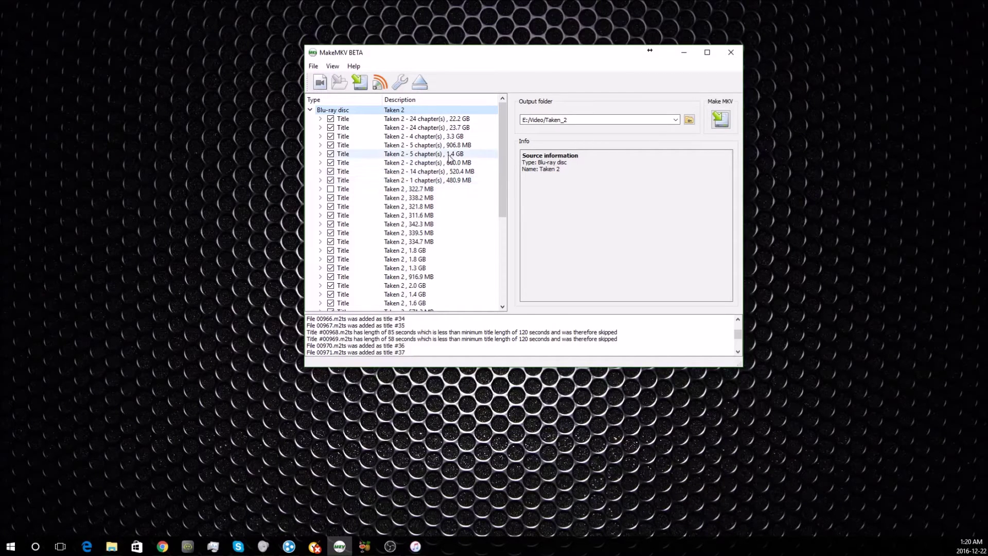
{"action": "left_click", "coordinate": [331, 155]}
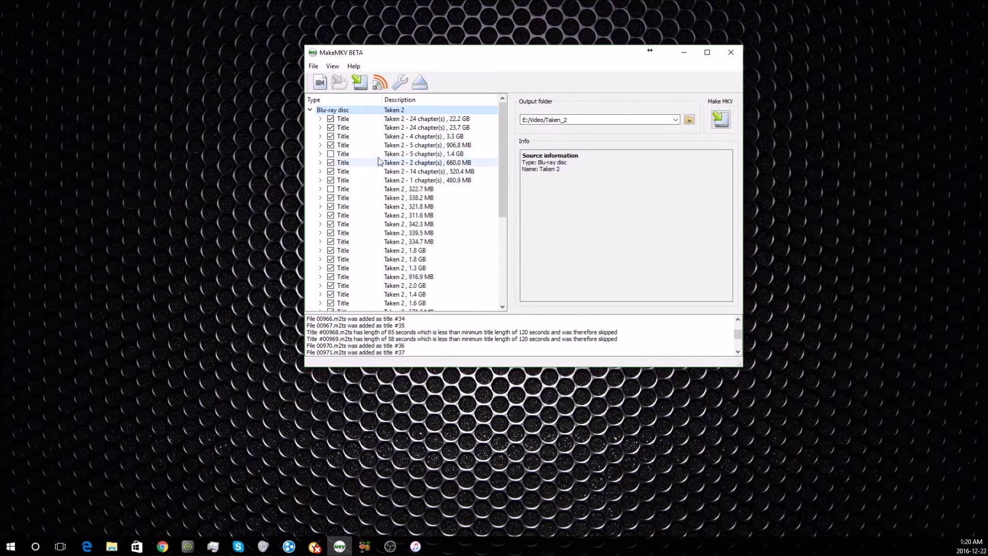
{"action": "left_click", "coordinate": [330, 136]}
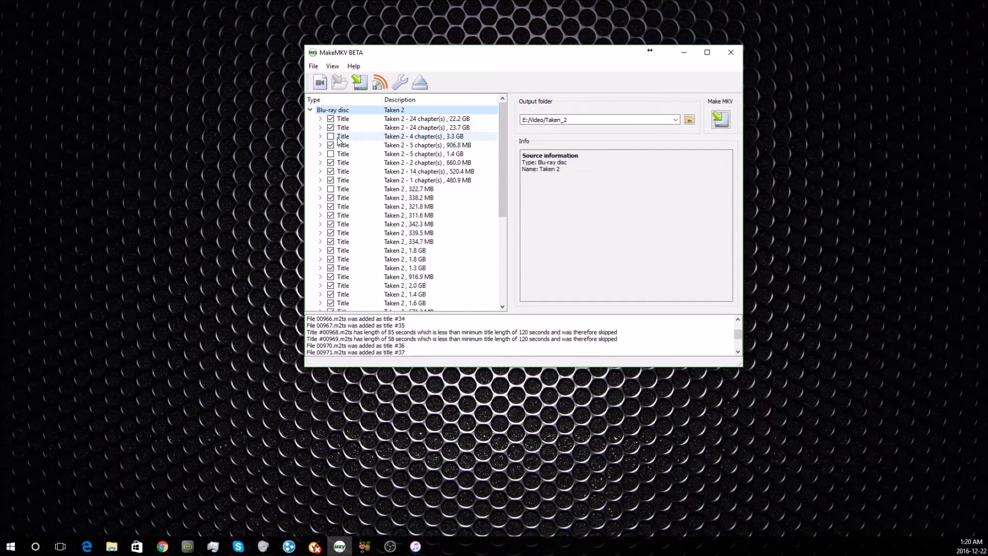
{"action": "left_click", "coordinate": [330, 145]}
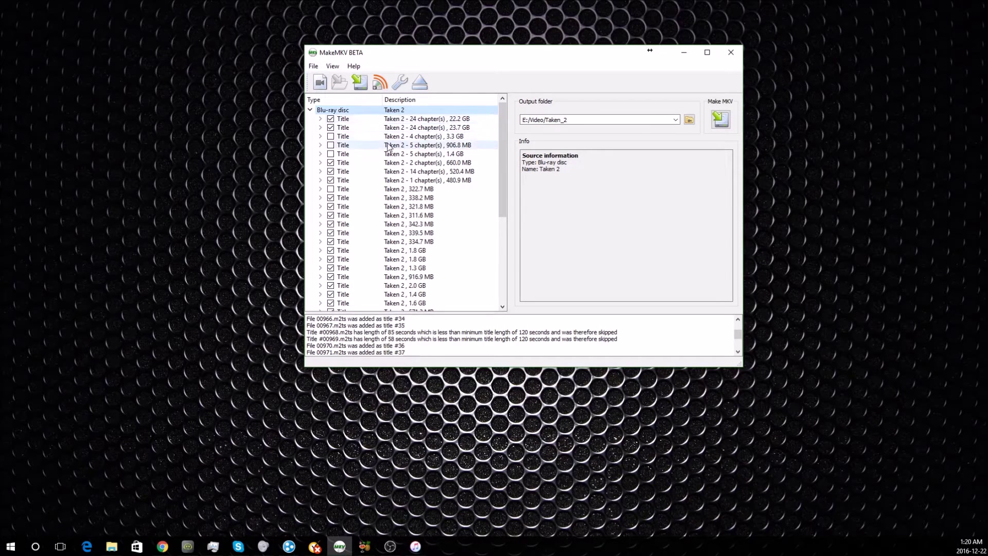
{"action": "left_click", "coordinate": [330, 163]}
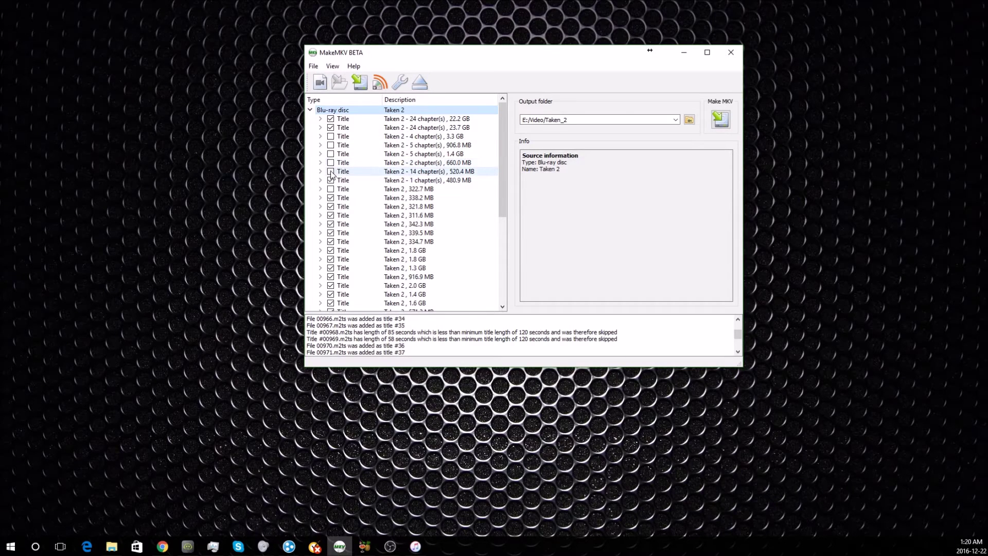
{"action": "left_click", "coordinate": [331, 171]}
{"action": "left_click", "coordinate": [331, 180]}
{"action": "left_click", "coordinate": [330, 198]}
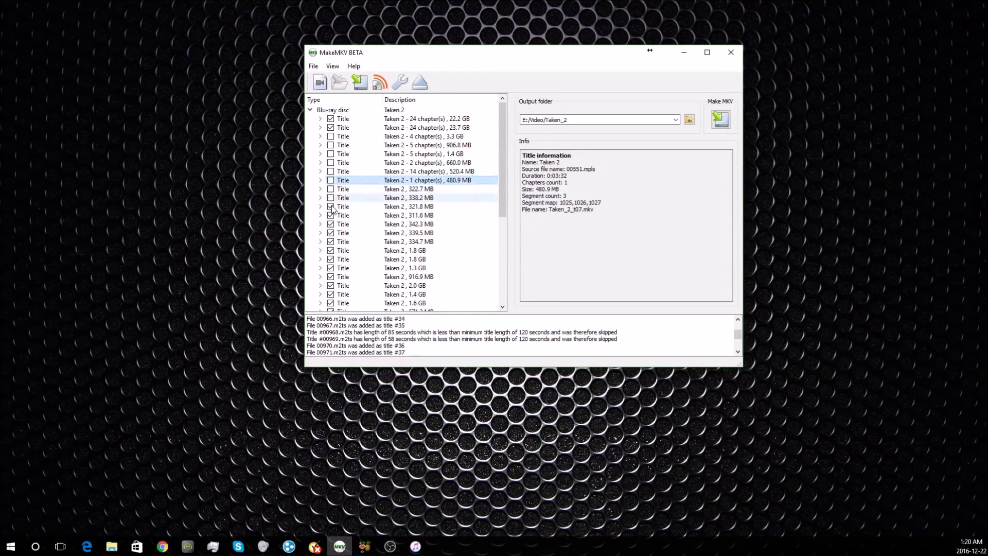
{"action": "left_click", "coordinate": [331, 207]}
{"action": "left_click", "coordinate": [331, 215]}
{"action": "left_click", "coordinate": [331, 224]}
{"action": "left_click", "coordinate": [331, 232]}
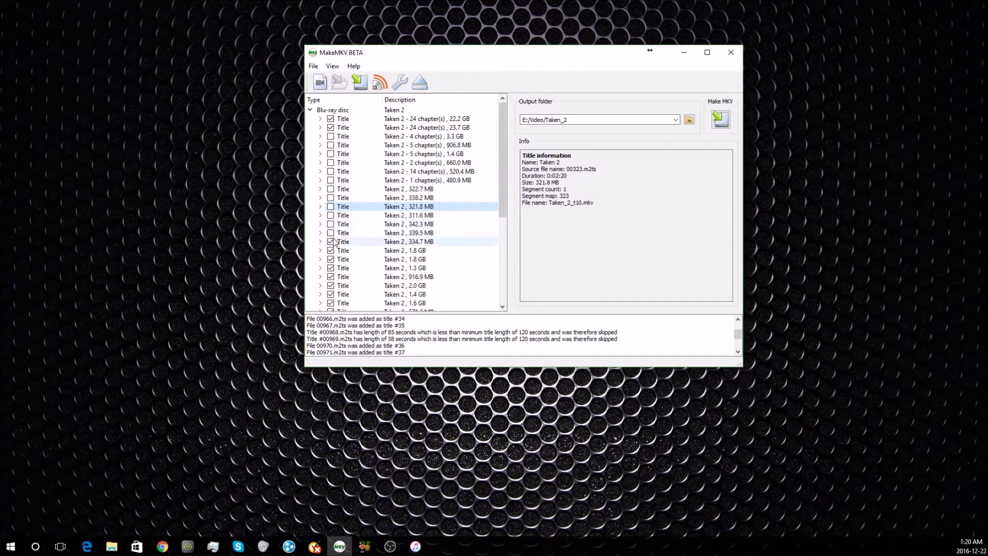
{"action": "left_click", "coordinate": [330, 242]}
{"action": "left_click", "coordinate": [330, 250]}
{"action": "left_click", "coordinate": [330, 259]}
{"action": "left_click", "coordinate": [331, 267]}
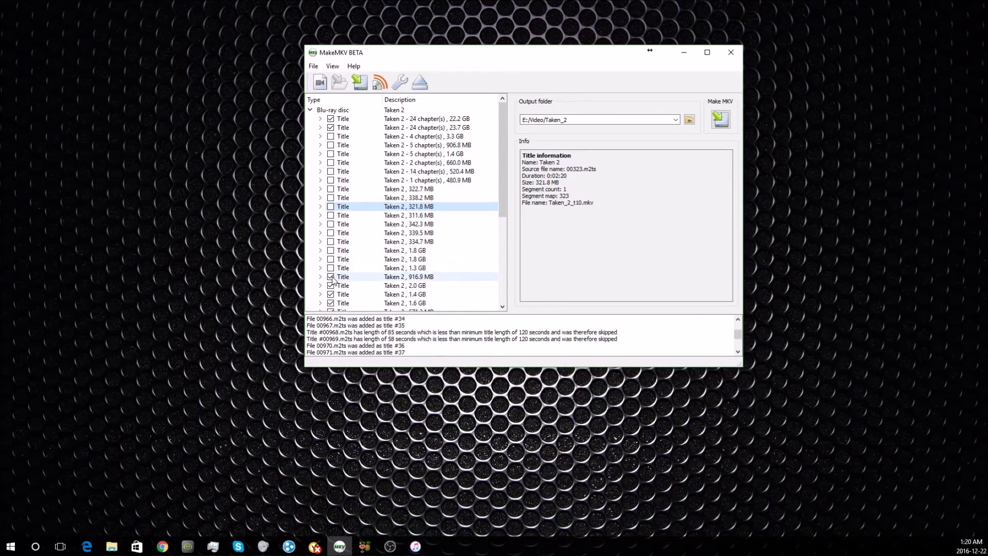
{"action": "left_click", "coordinate": [330, 276]}
{"action": "left_click", "coordinate": [331, 287]}
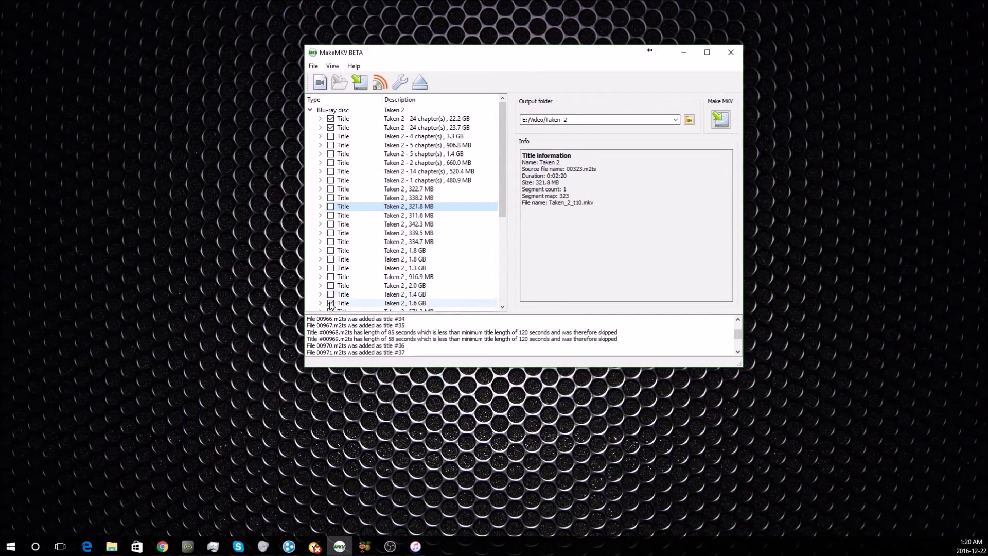
- Deselect the remaining smaller titles lower down, from 571.3 MB to the last 1.4 GB
{"action": "scroll", "coordinate": [332, 197], "scroll_direction": "down", "scroll_amount": 5}
{"action": "left_click", "coordinate": [330, 163]}
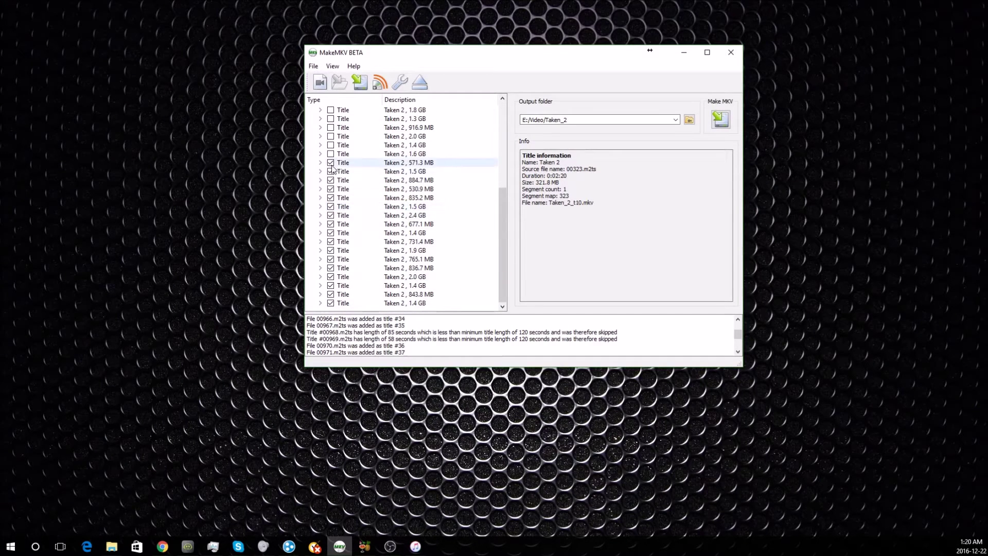
{"action": "left_click", "coordinate": [331, 171]}
{"action": "left_click", "coordinate": [330, 180]}
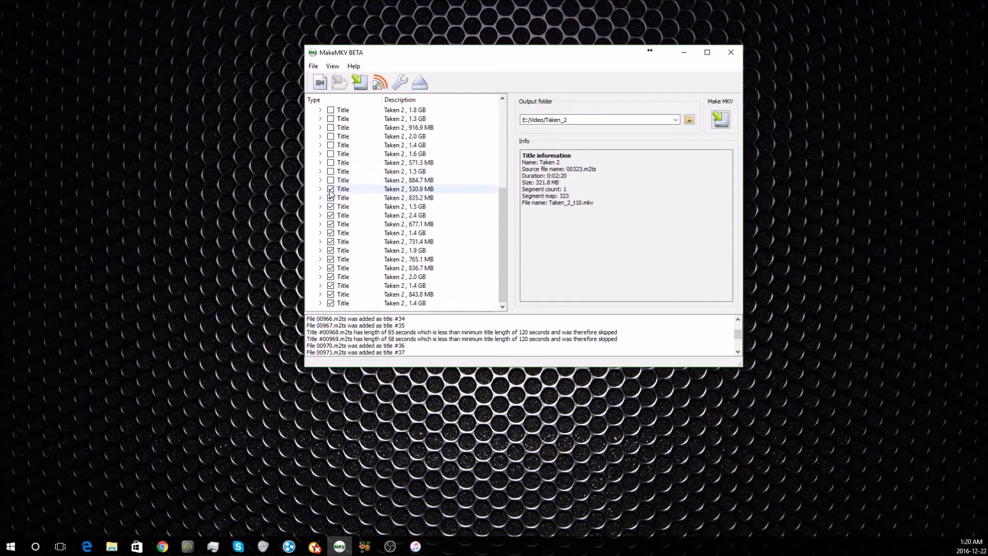
{"action": "left_click", "coordinate": [331, 189]}
{"action": "left_click", "coordinate": [331, 198]}
{"action": "left_click", "coordinate": [331, 206]}
{"action": "left_click", "coordinate": [330, 215]}
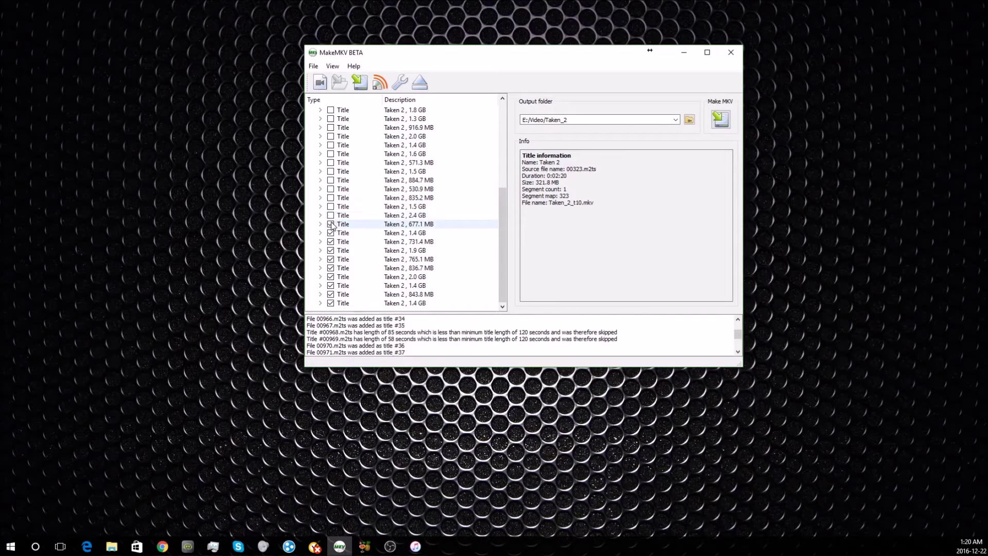
{"action": "left_click", "coordinate": [331, 224]}
{"action": "left_click", "coordinate": [330, 233]}
{"action": "left_click", "coordinate": [331, 241]}
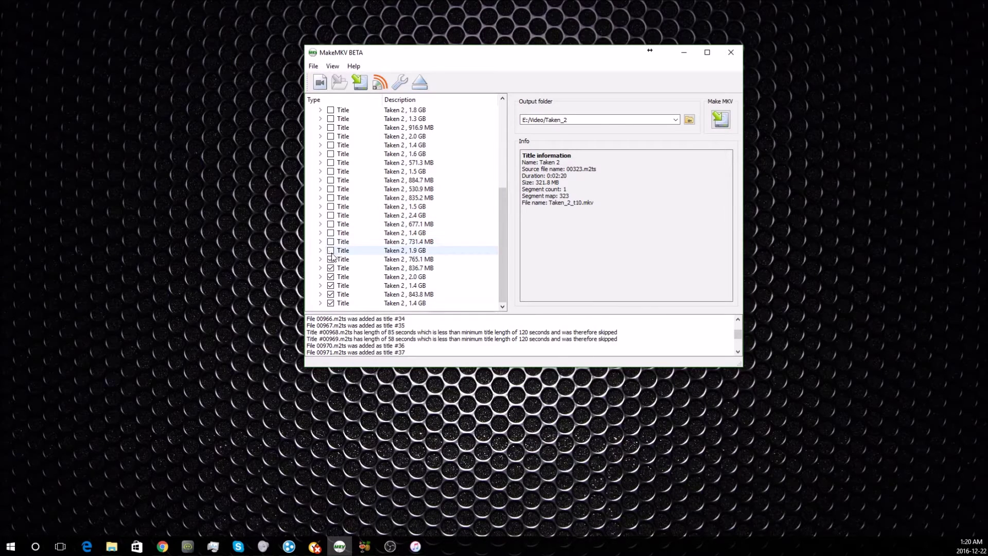
{"action": "left_click", "coordinate": [330, 259]}
{"action": "left_click", "coordinate": [331, 268]}
{"action": "left_click", "coordinate": [330, 276]}
{"action": "left_click", "coordinate": [330, 285]}
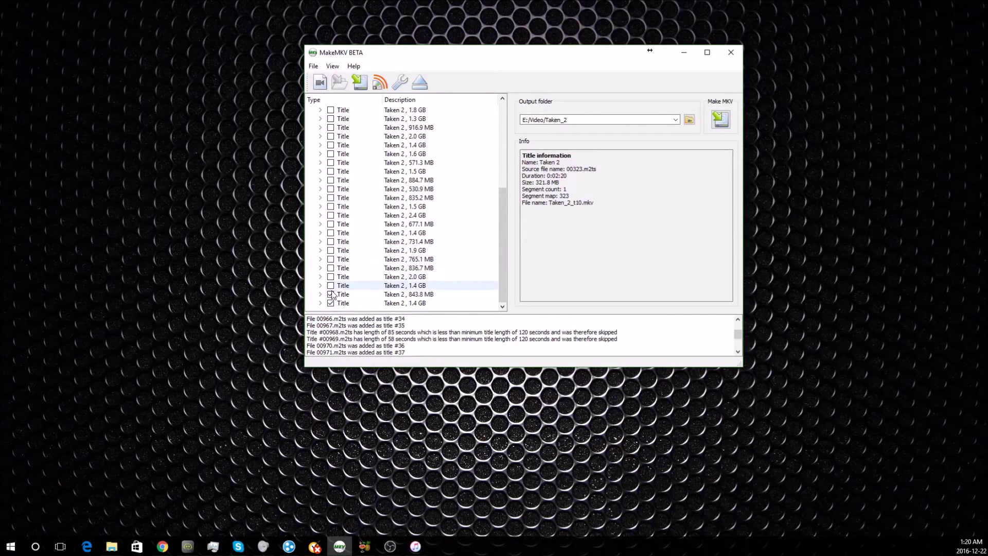
{"action": "left_click", "coordinate": [331, 294]}
{"action": "left_click", "coordinate": [331, 302]}
{"action": "scroll", "coordinate": [371, 288], "scroll_direction": "up", "scroll_amount": 6}
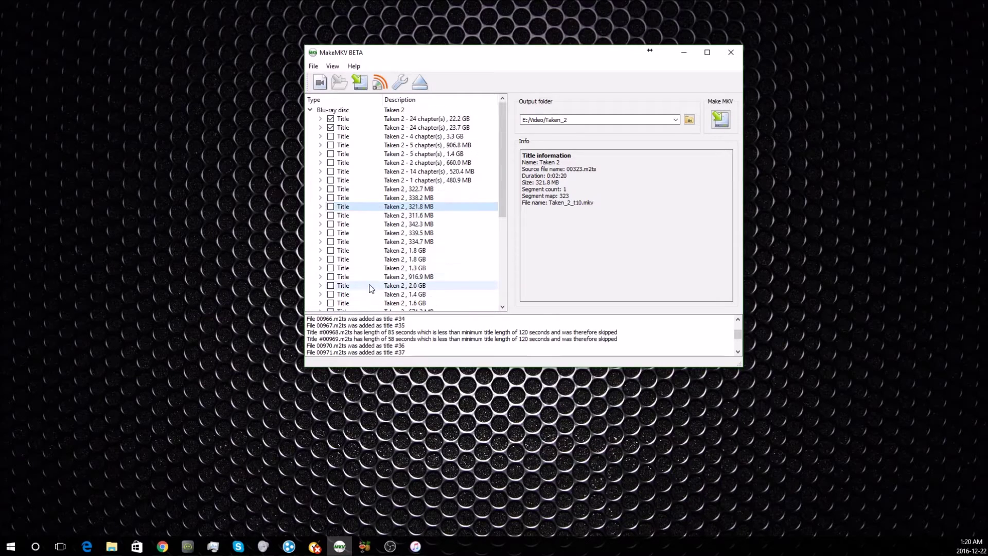
- Compare the tracks of both 24-chapter titles, then deselect the 22.2 GB title
{"action": "left_click", "coordinate": [320, 128]}
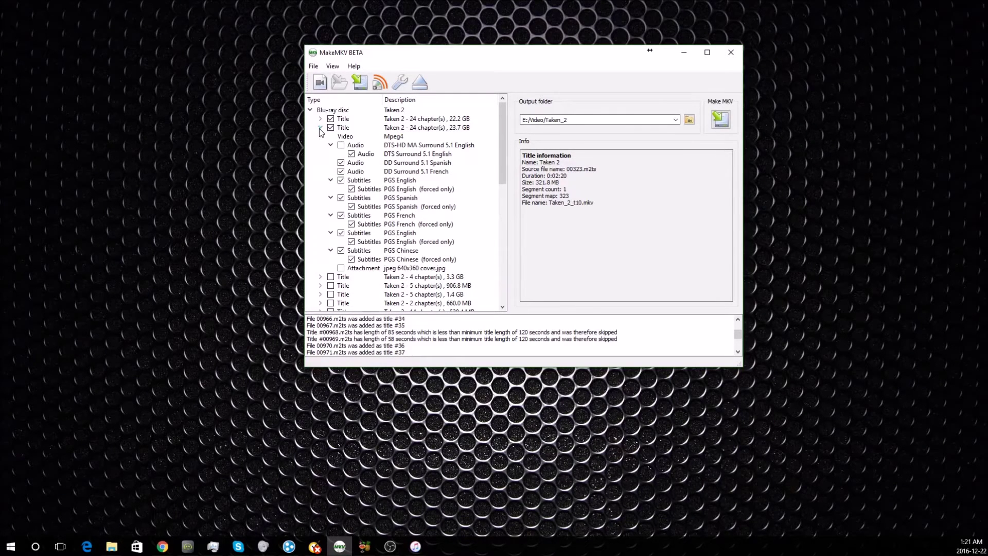
{"action": "left_click", "coordinate": [320, 127]}
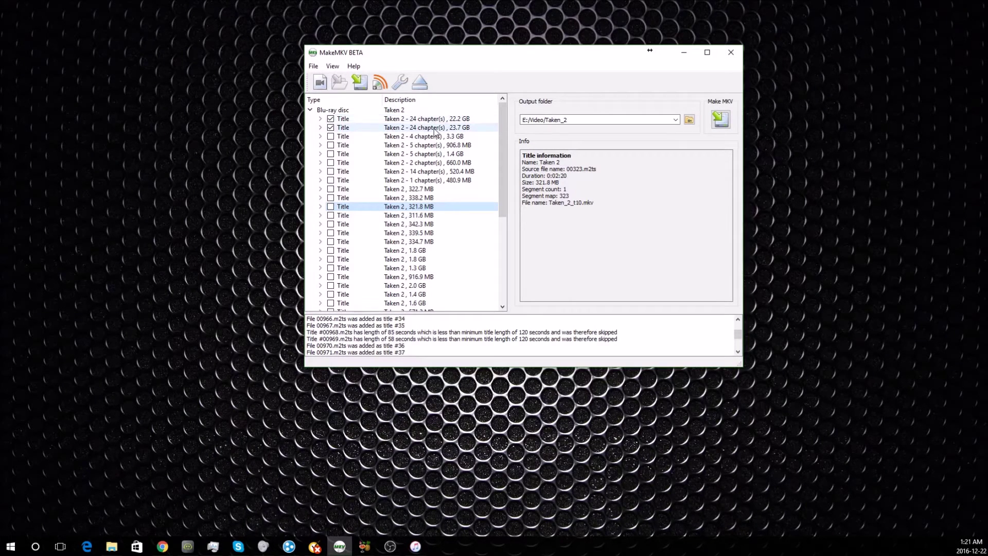
{"action": "left_click", "coordinate": [321, 119]}
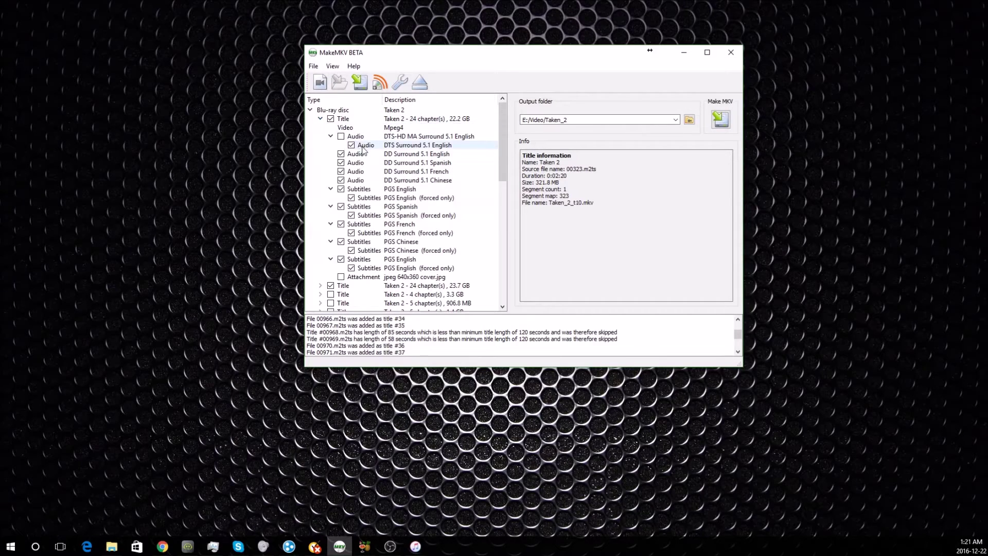
{"action": "scroll", "coordinate": [381, 214], "scroll_direction": "down", "scroll_amount": 2}
{"action": "left_click", "coordinate": [320, 233]}
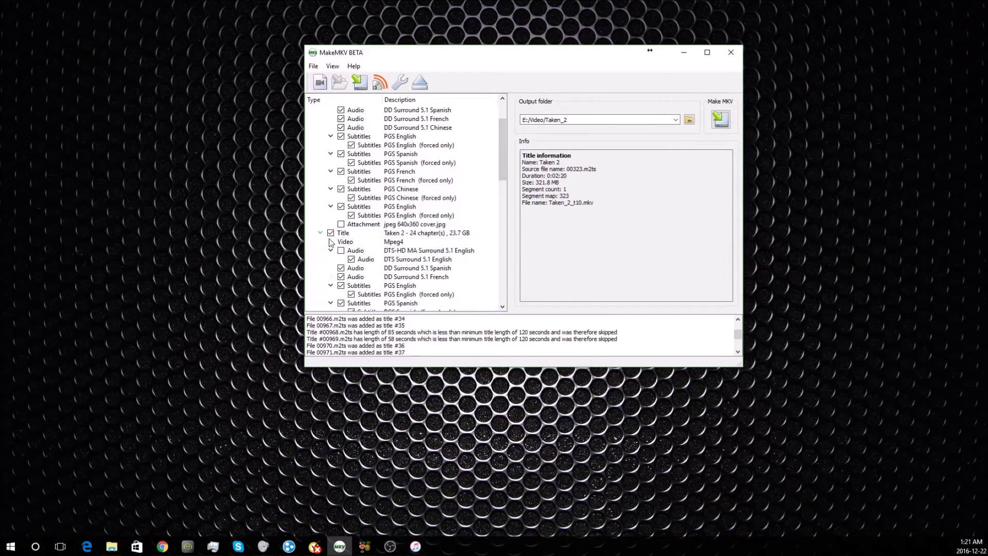
{"action": "scroll", "coordinate": [335, 242], "scroll_direction": "down", "scroll_amount": 2}
{"action": "scroll", "coordinate": [334, 243], "scroll_direction": "down", "scroll_amount": 2}
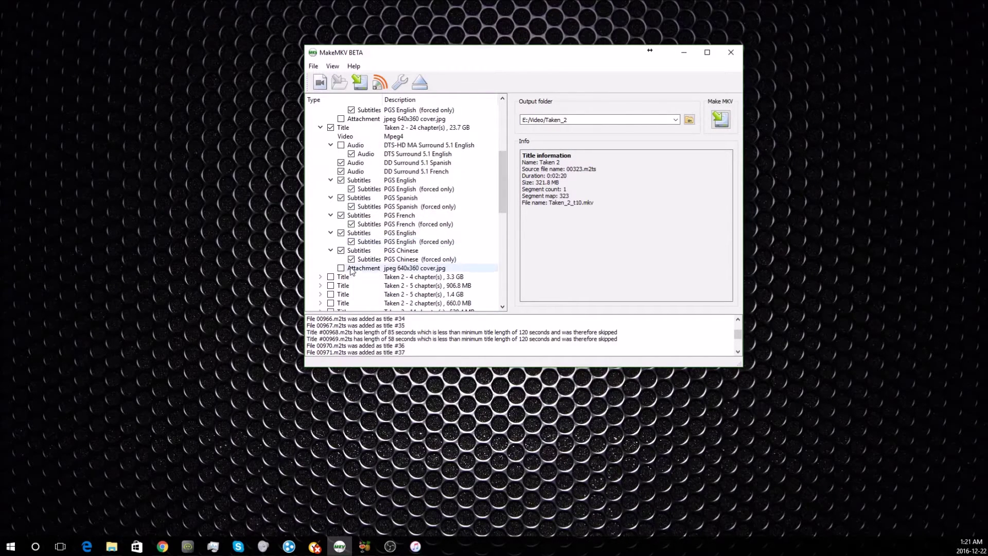
{"action": "scroll", "coordinate": [350, 269], "scroll_direction": "up", "scroll_amount": 2}
{"action": "scroll", "coordinate": [350, 257], "scroll_direction": "up", "scroll_amount": 4}
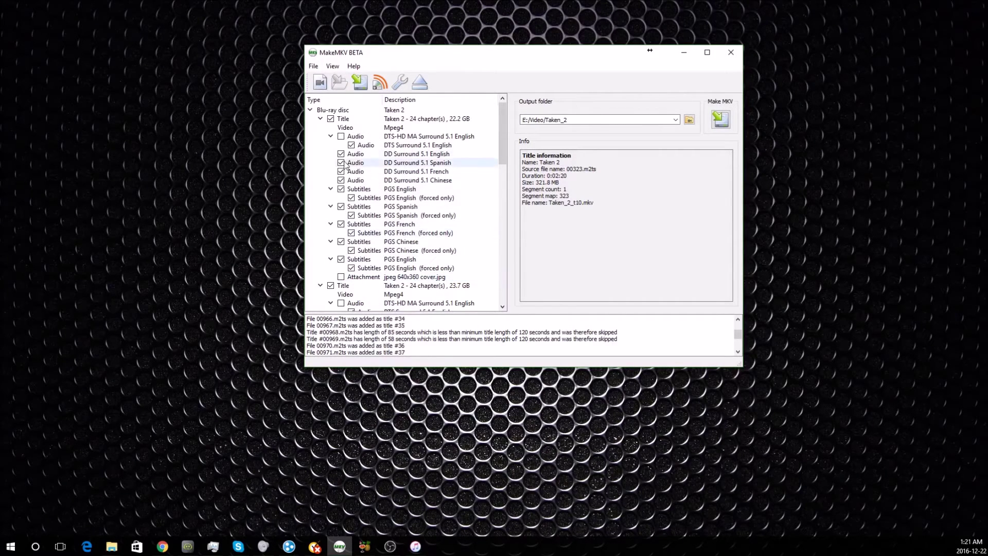
{"action": "left_click", "coordinate": [320, 119]}
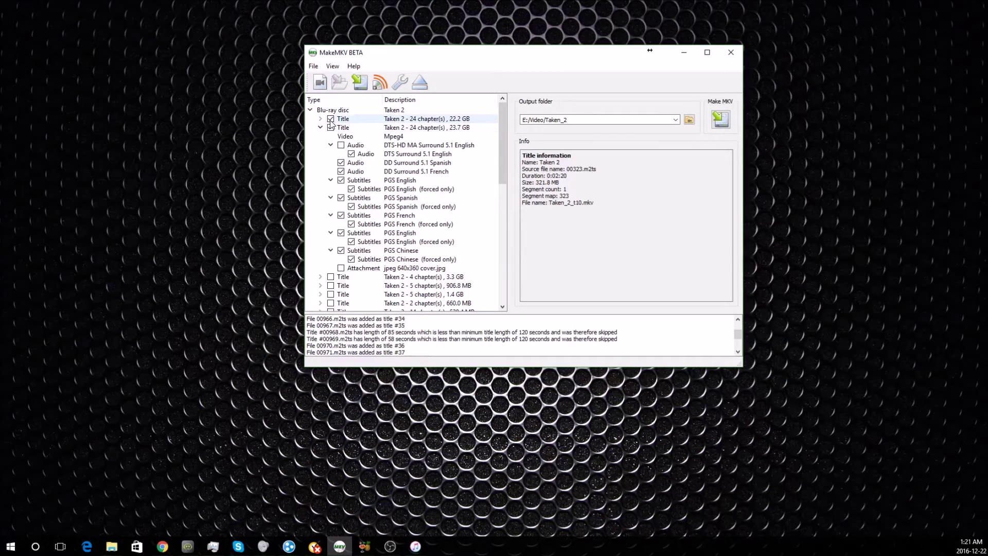
{"action": "left_click", "coordinate": [331, 119]}
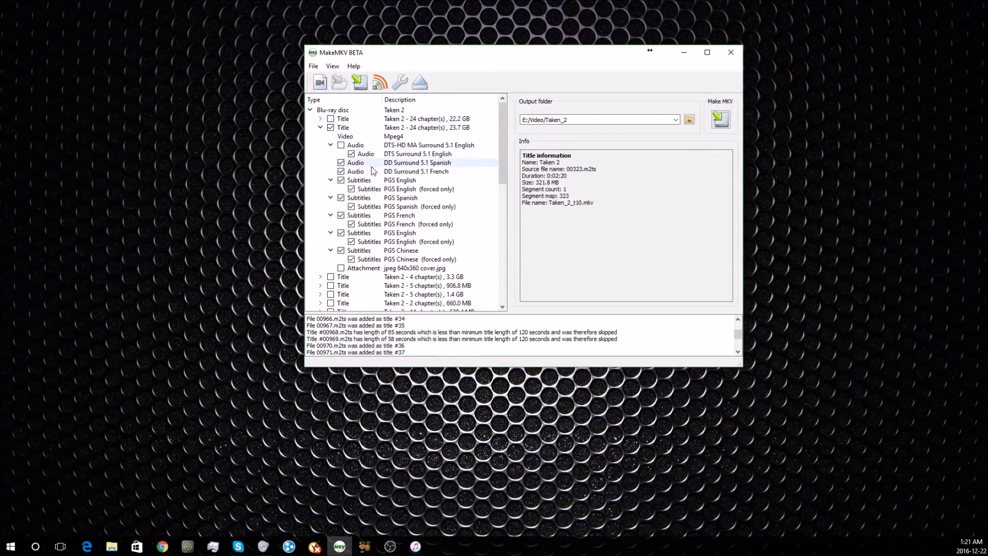
- Untick the English, French, Spanish and Chinese PGS subtitle tracks, including forced-only ones
{"action": "left_click", "coordinate": [351, 260]}
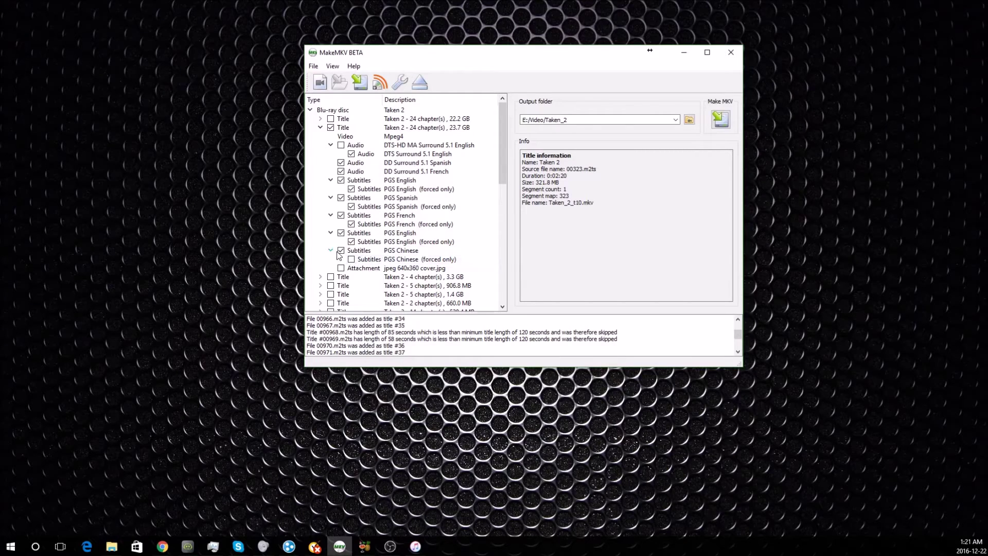
{"action": "left_click", "coordinate": [341, 251]}
{"action": "left_click", "coordinate": [351, 245]}
{"action": "left_click", "coordinate": [352, 242]}
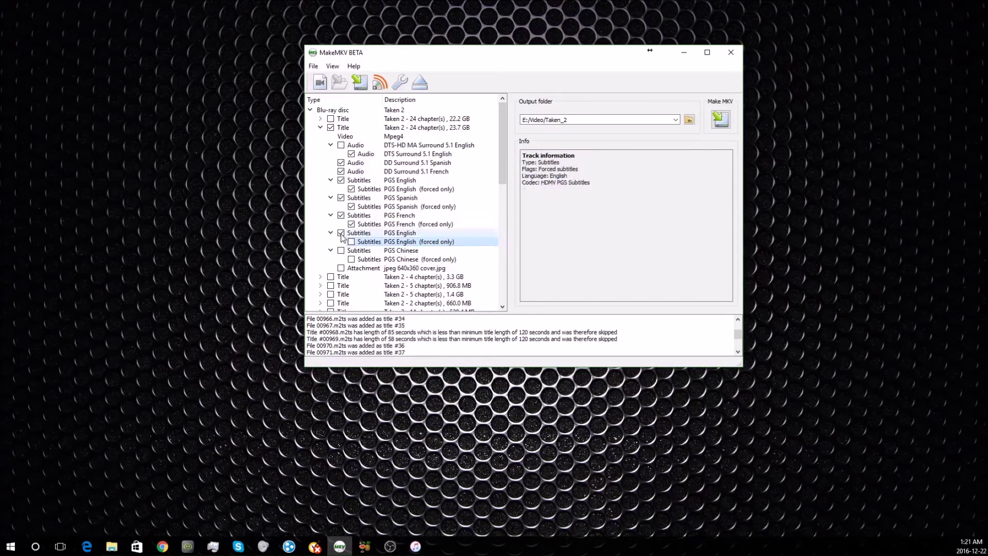
{"action": "left_click", "coordinate": [341, 234]}
{"action": "left_click", "coordinate": [351, 225]}
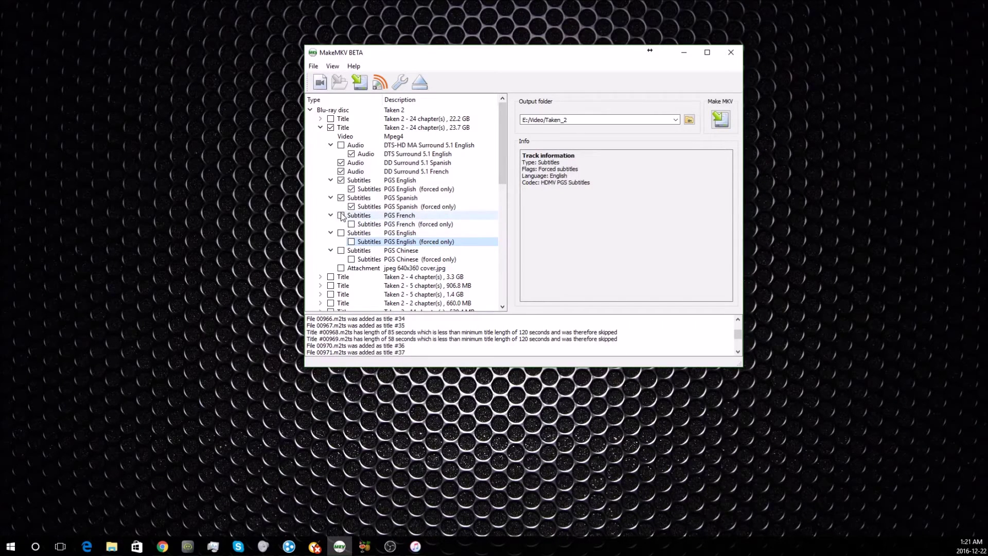
{"action": "left_click", "coordinate": [341, 215]}
{"action": "left_click", "coordinate": [351, 206]}
{"action": "left_click", "coordinate": [354, 198]}
{"action": "left_click", "coordinate": [352, 189]}
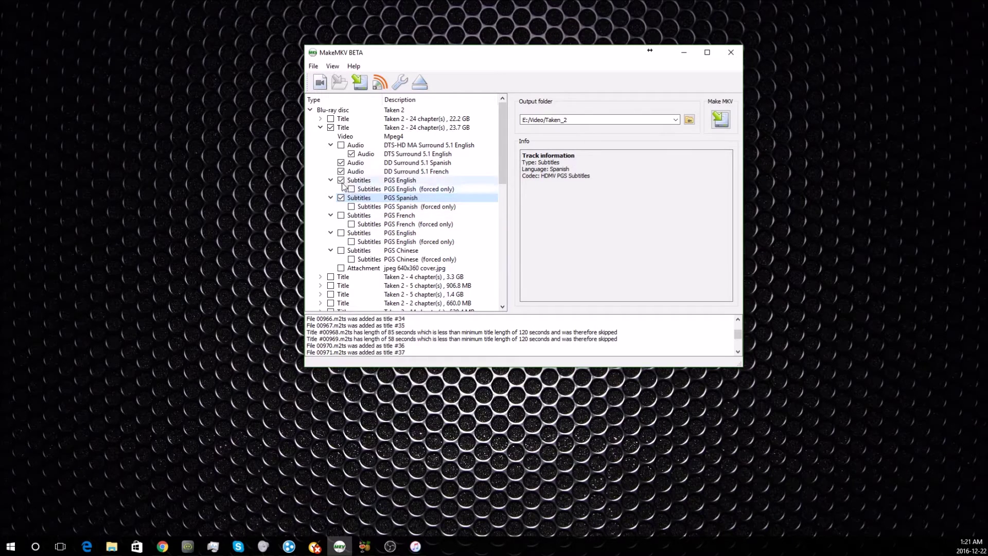
- Drop the French and Spanish DD 5.1 audio and Spanish subtitles; tick English DTS-HD MA 5.1
{"action": "left_click", "coordinate": [341, 171]}
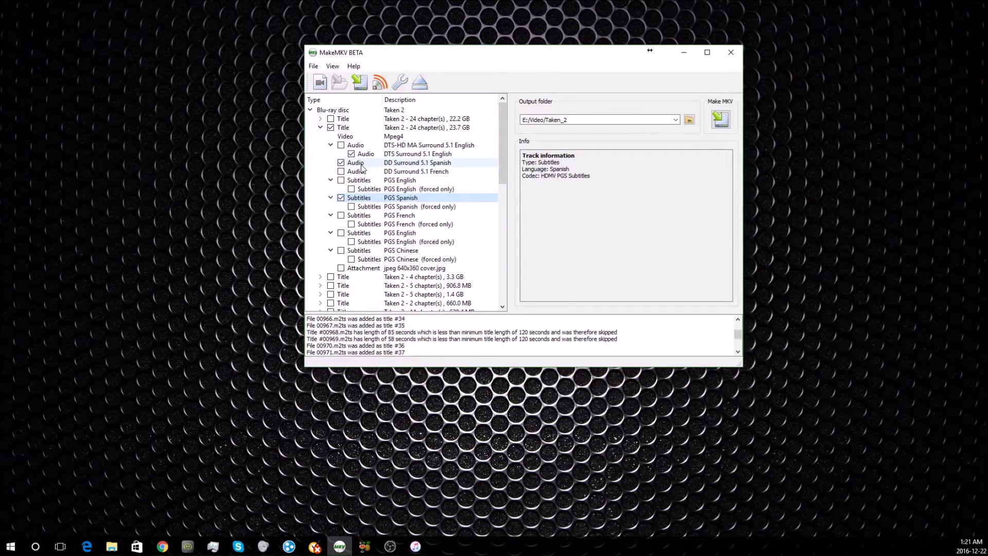
{"action": "left_click", "coordinate": [341, 162]}
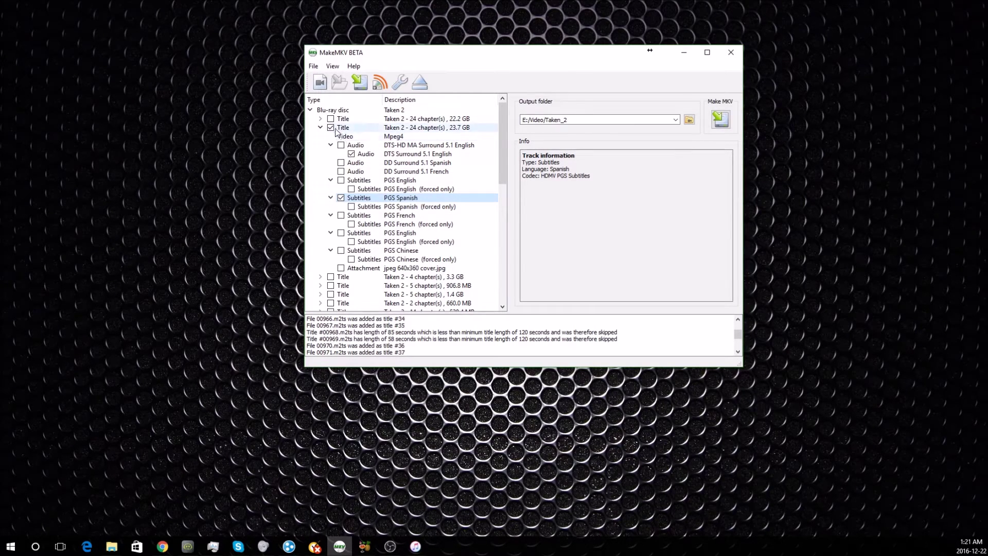
{"action": "left_click", "coordinate": [340, 145]}
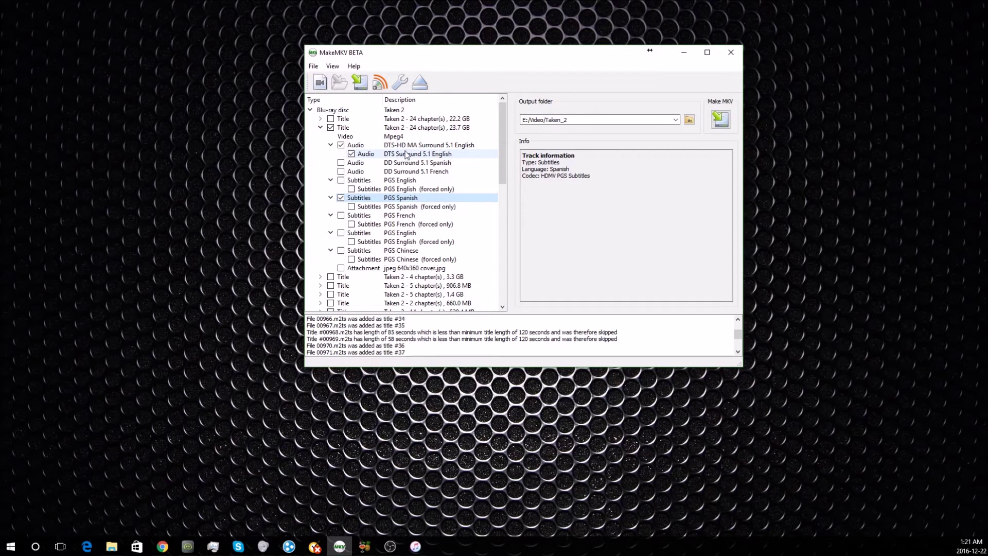
{"action": "left_click", "coordinate": [341, 198]}
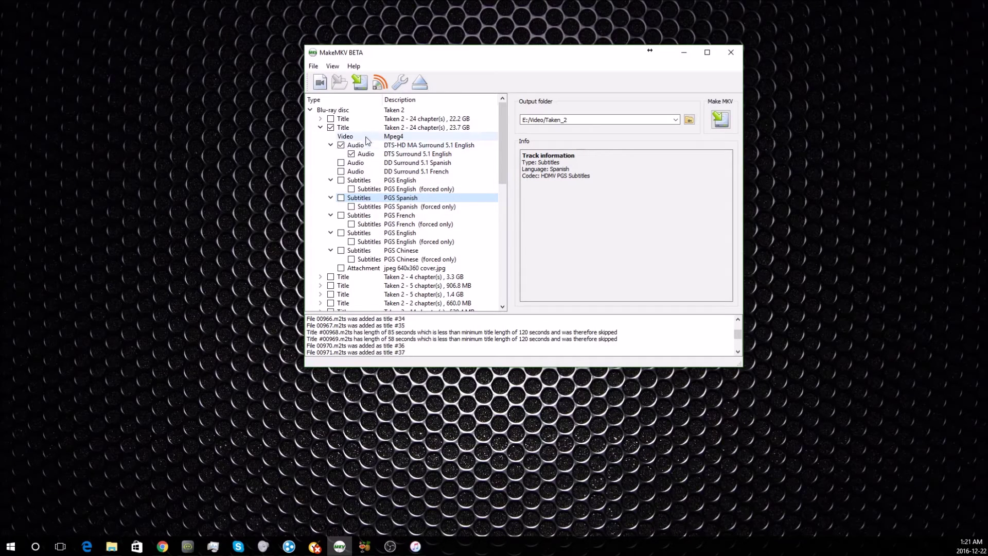
- Change the output folder from E:/Video/Taken_2 to the Desktop
{"action": "left_click", "coordinate": [690, 119]}
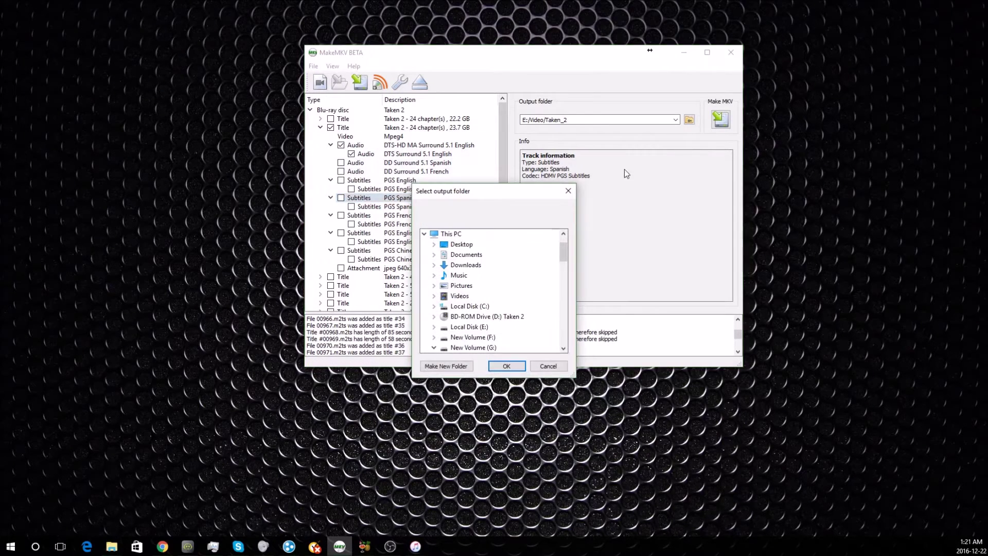
{"action": "left_click", "coordinate": [477, 246]}
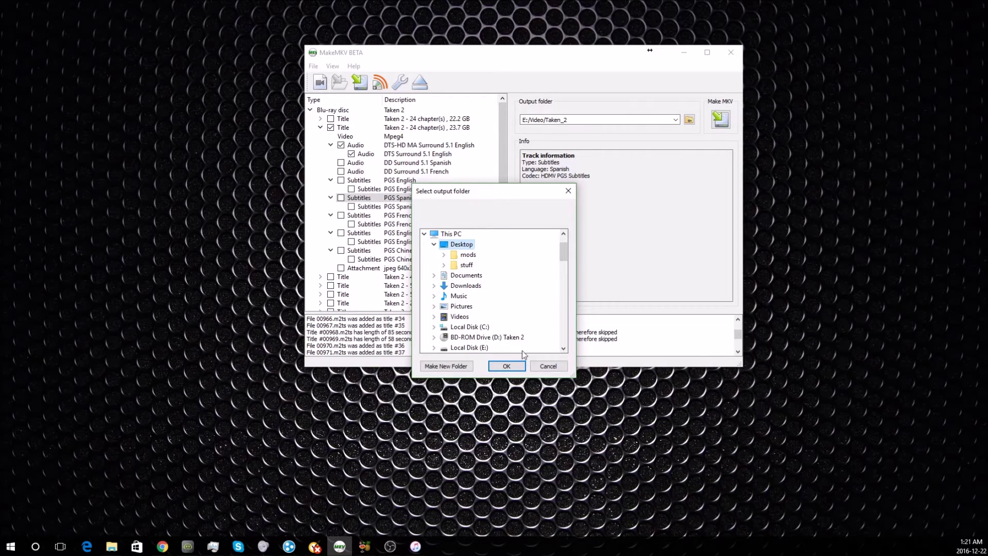
{"action": "left_click", "coordinate": [507, 367]}
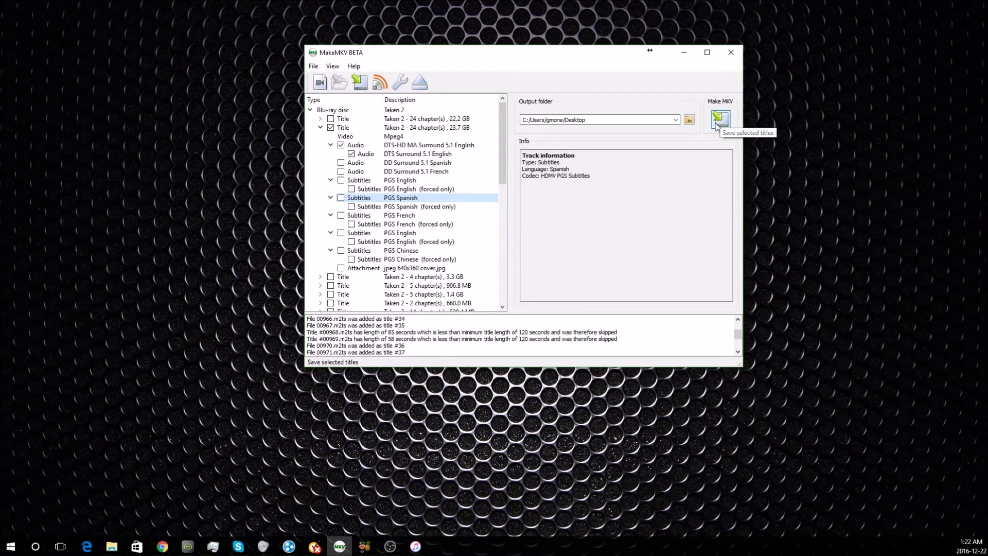
- Rip the 23.7 GB title to Taken_2_t01.mkv on the Desktop, then minimize MakeMKV
{"action": "left_click", "coordinate": [716, 126]}
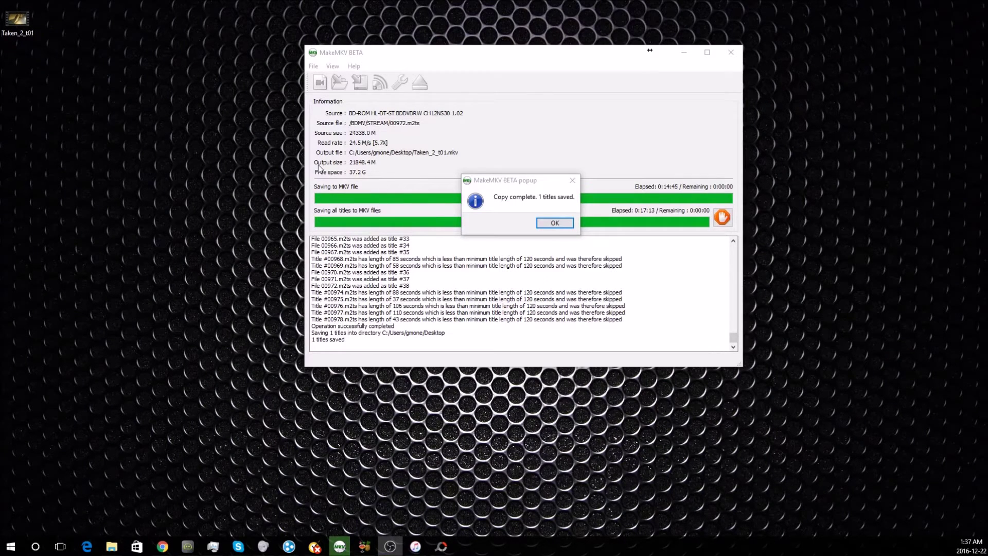
{"action": "left_click_drag", "start_coordinate": [25, 24], "coordinate": [281, 198]}
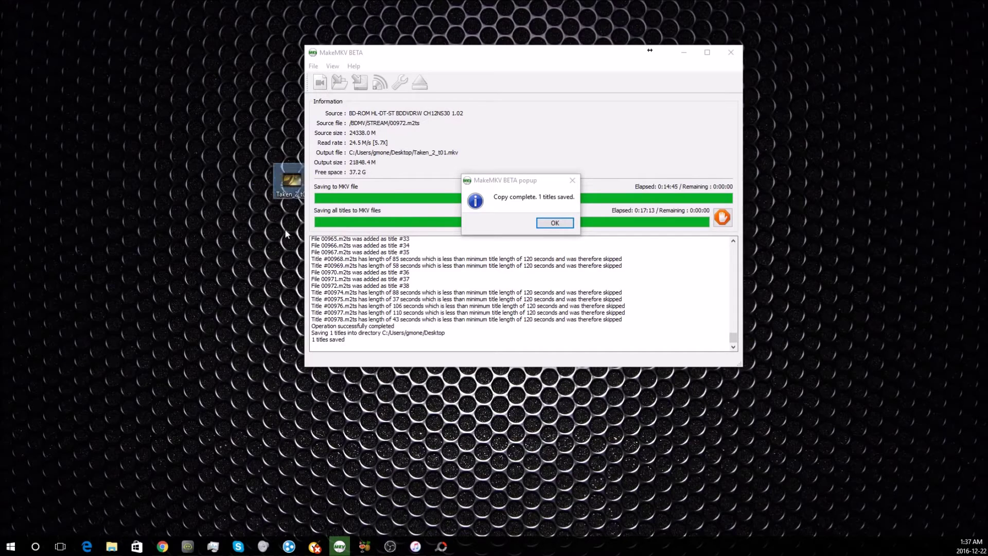
{"action": "left_click", "coordinate": [555, 225]}
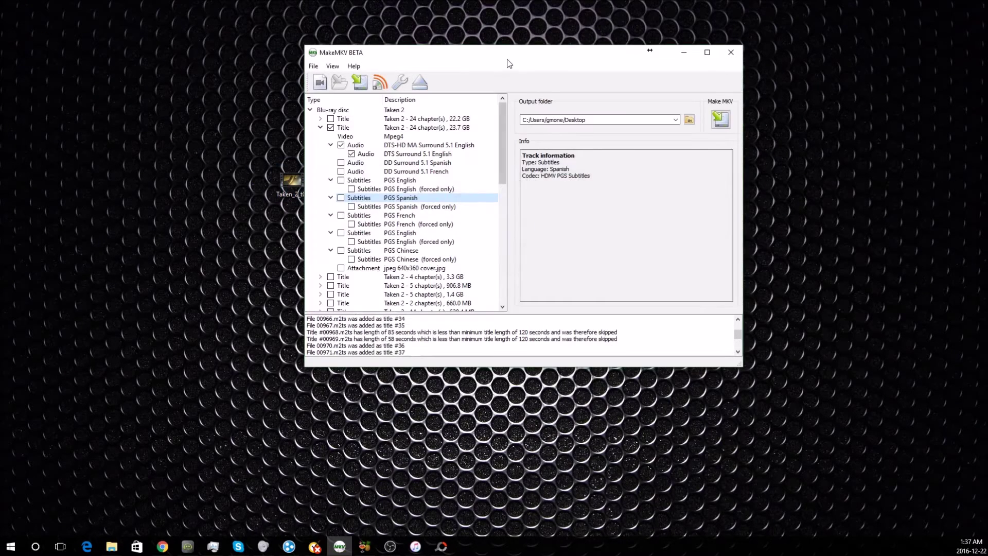
{"action": "left_click_drag", "start_coordinate": [505, 62], "coordinate": [663, 49]}
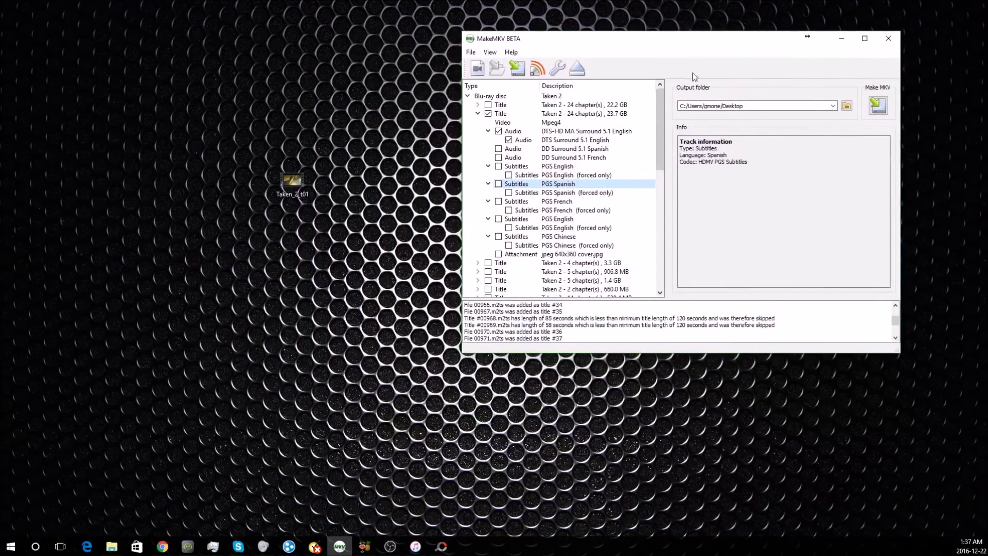
{"action": "left_click", "coordinate": [842, 39]}
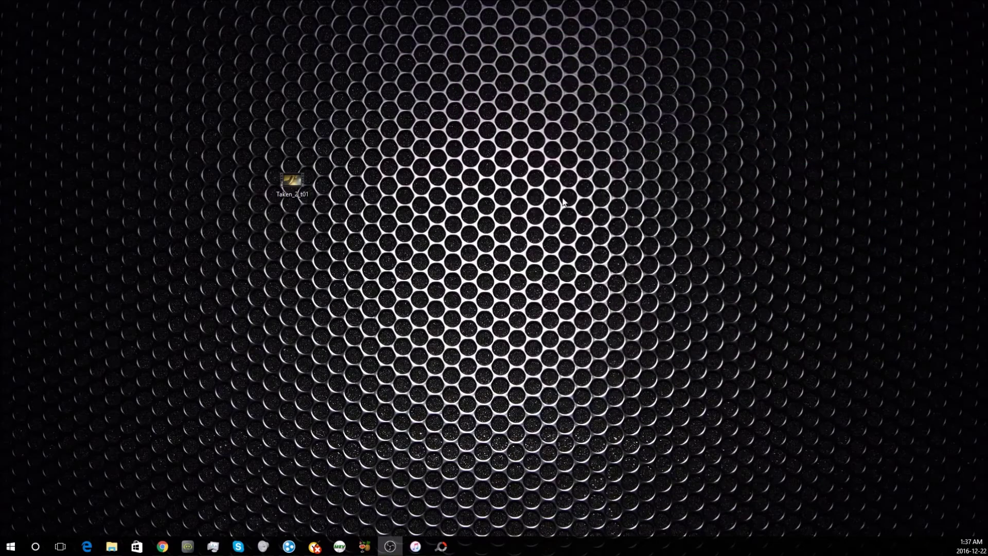
{"action": "left_click_drag", "start_coordinate": [270, 152], "coordinate": [324, 240]}
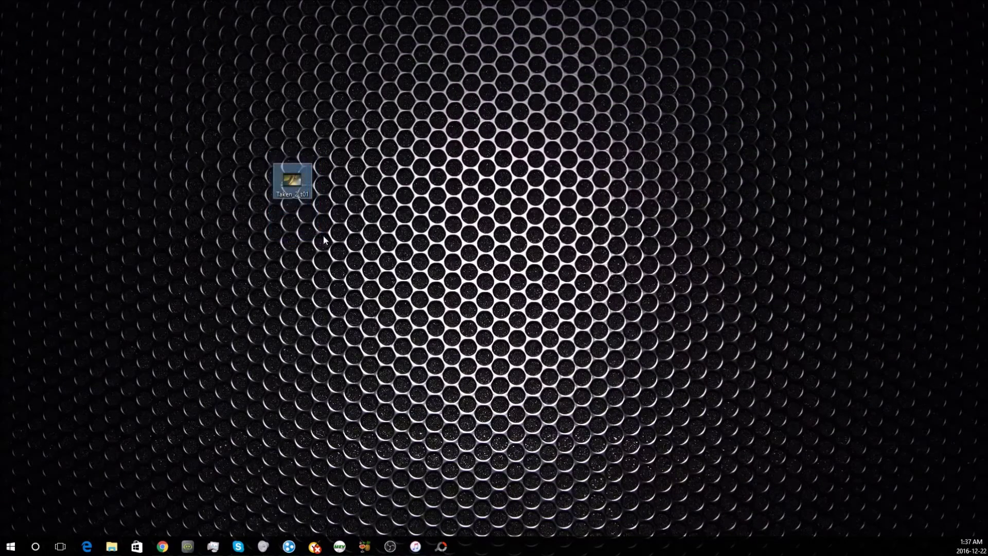
{"action": "left_click", "coordinate": [319, 235]}
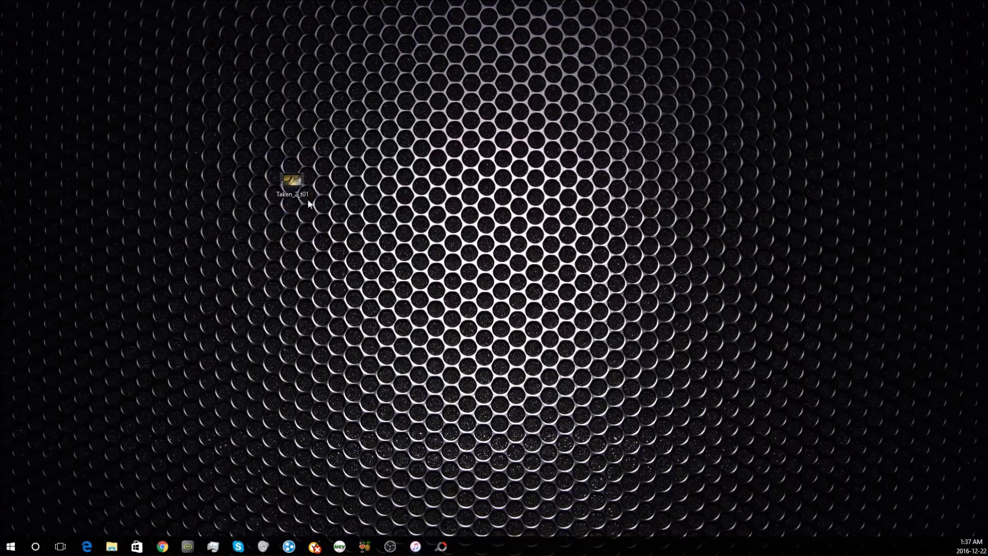
{"action": "mouse_move", "coordinate": [297, 194]}
{"action": "left_click_drag", "start_coordinate": [263, 155], "coordinate": [292, 181]}
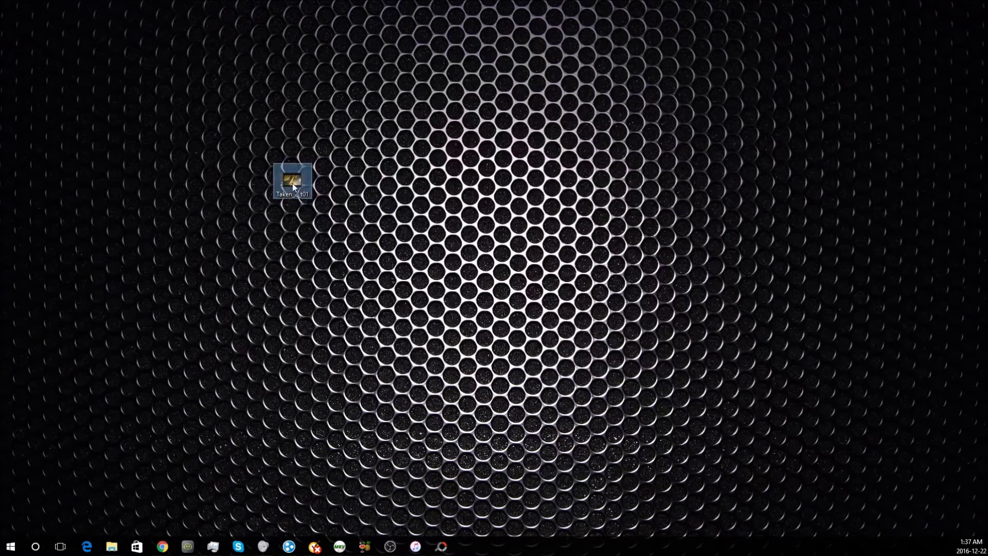
{"action": "mouse_move", "coordinate": [294, 186]}
{"action": "left_click", "coordinate": [365, 547]}
- Load Taken_2_t01 from the Desktop as the source (01:38:18, chapters 1–24)
{"action": "left_click_drag", "start_coordinate": [344, 137], "coordinate": [607, 53]}
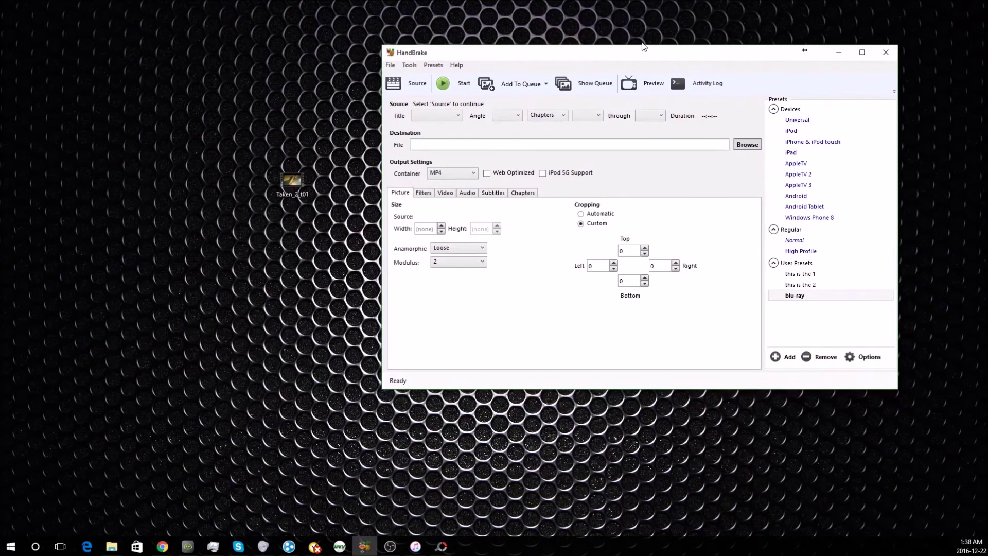
{"action": "left_click", "coordinate": [417, 83]}
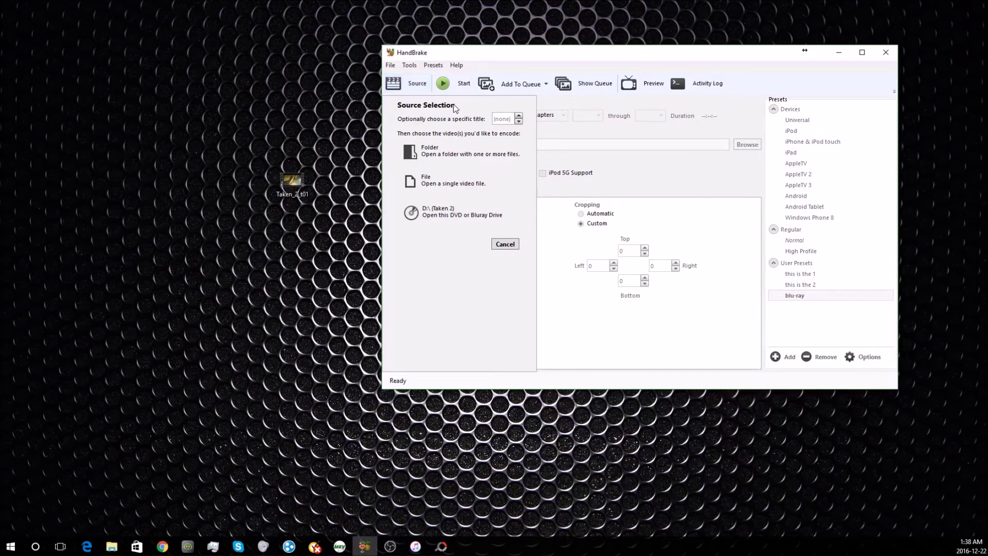
{"action": "left_click", "coordinate": [458, 183]}
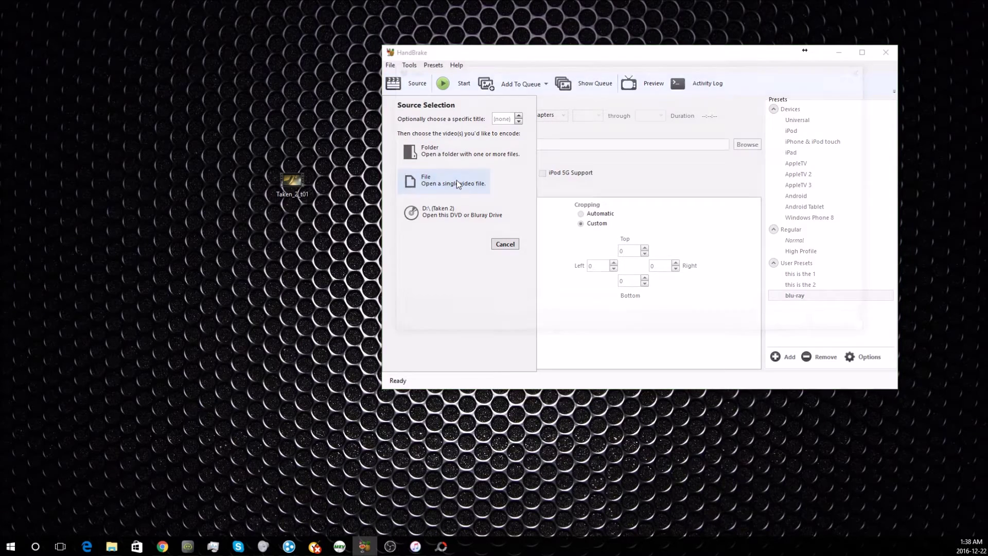
{"action": "left_click", "coordinate": [424, 138]}
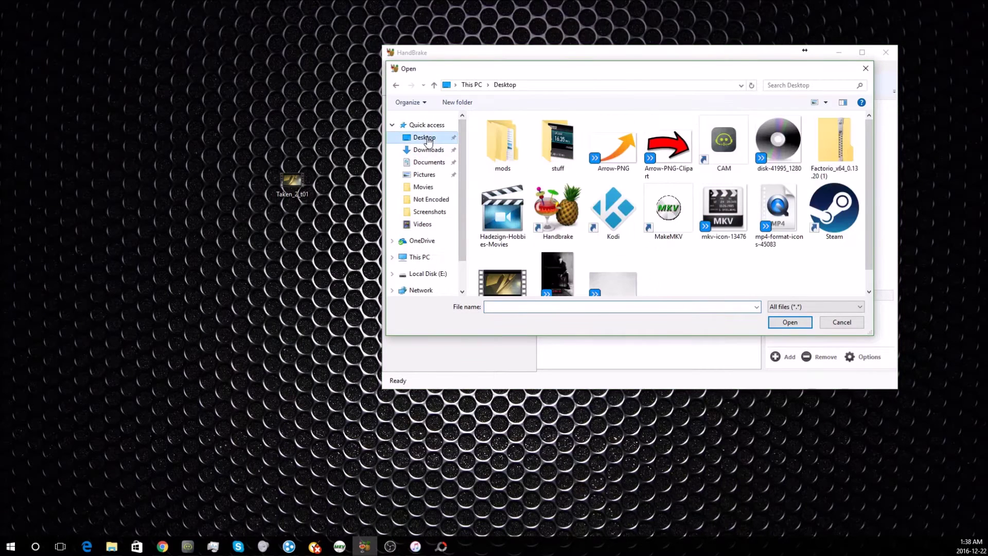
{"action": "scroll", "coordinate": [614, 261], "scroll_direction": "down", "scroll_amount": 1}
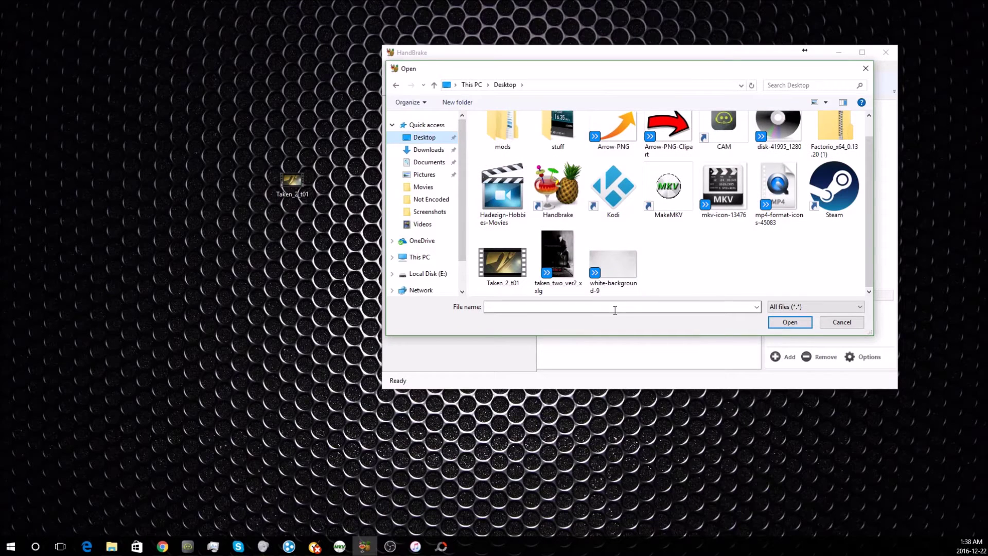
{"action": "left_click", "coordinate": [501, 263]}
{"action": "left_click", "coordinate": [795, 323]}
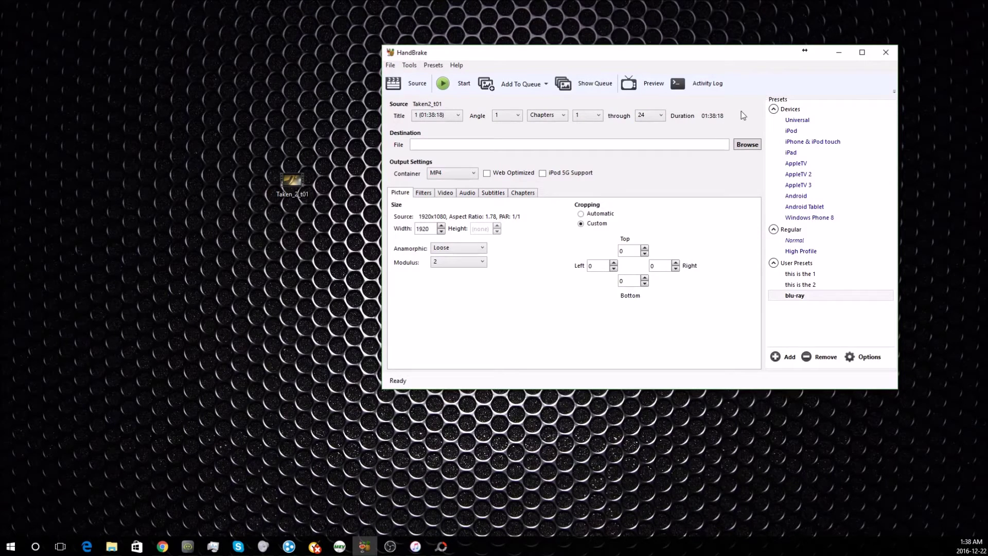
{"action": "left_click", "coordinate": [747, 146]}
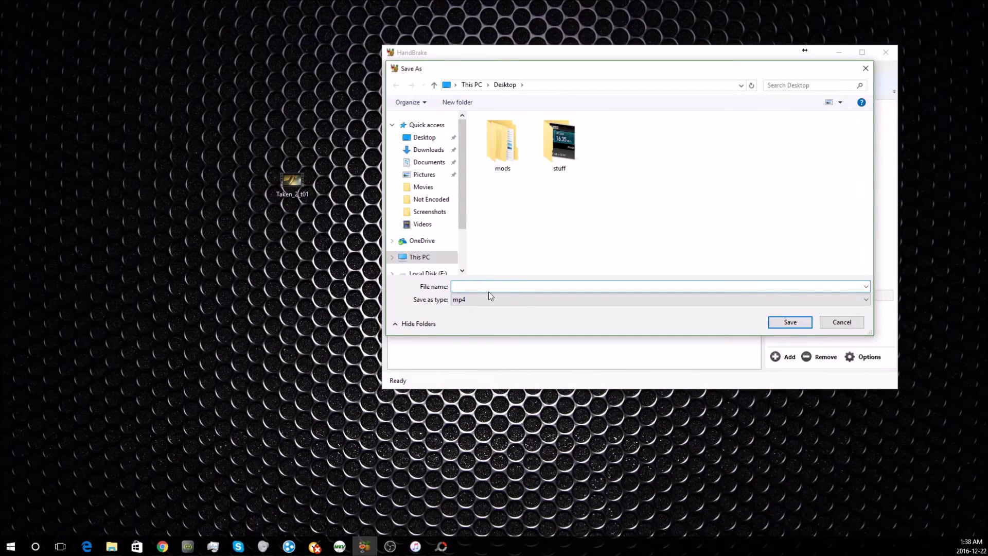
- Set the destination to taken 2.mp4 on the Desktop and try Automatic cropping
{"action": "left_click_drag", "start_coordinate": [525, 63], "coordinate": [495, 118]}
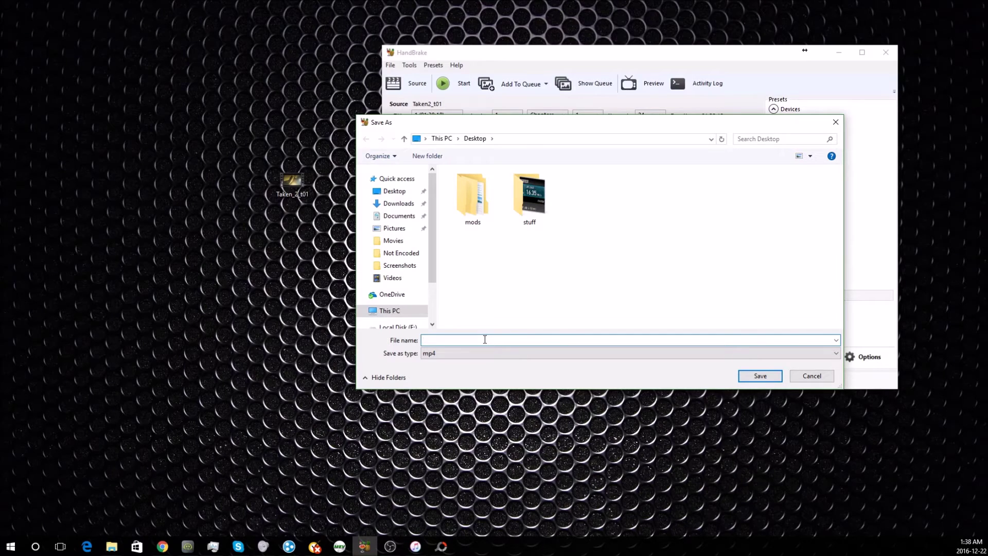
{"action": "type", "text": "taken"}
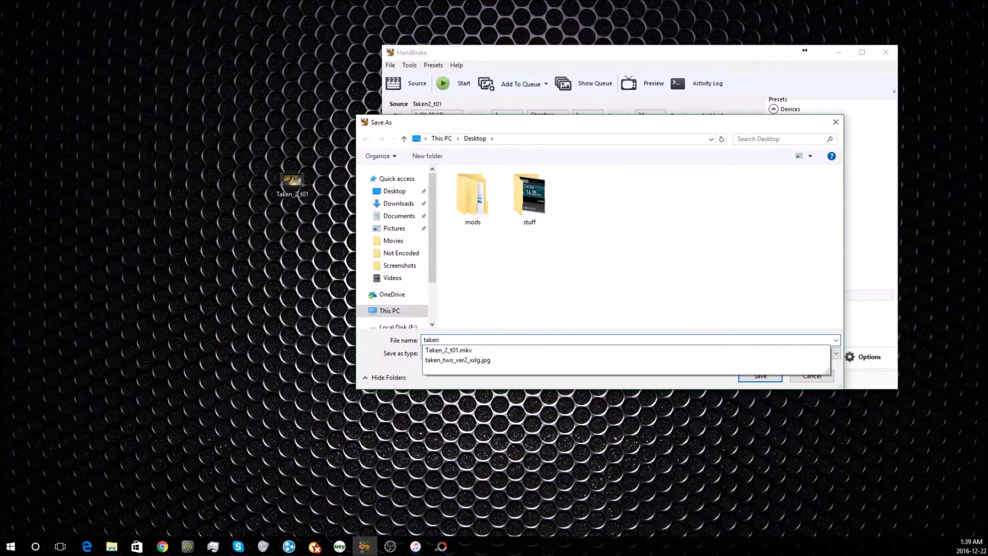
{"action": "type", "text": " 2"}
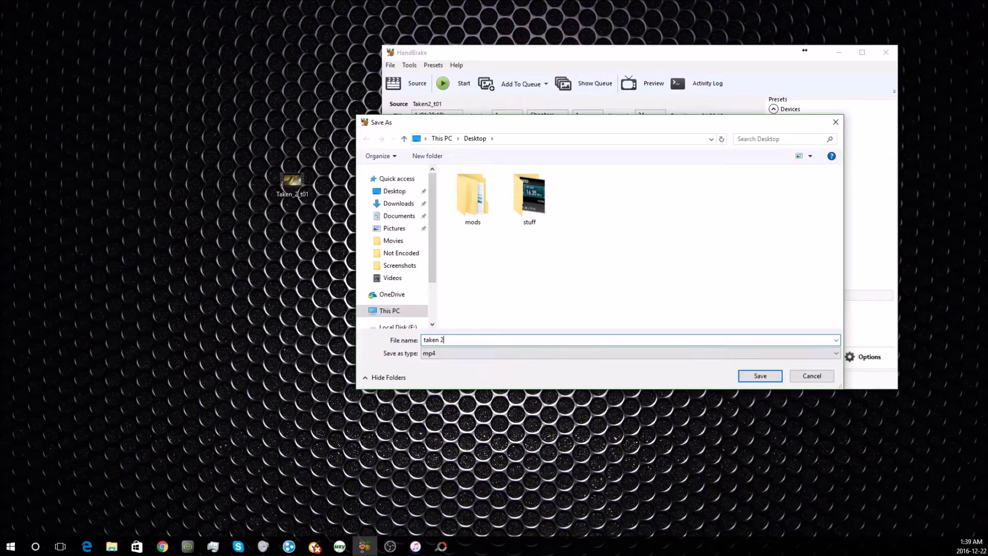
{"action": "left_click", "coordinate": [505, 354]}
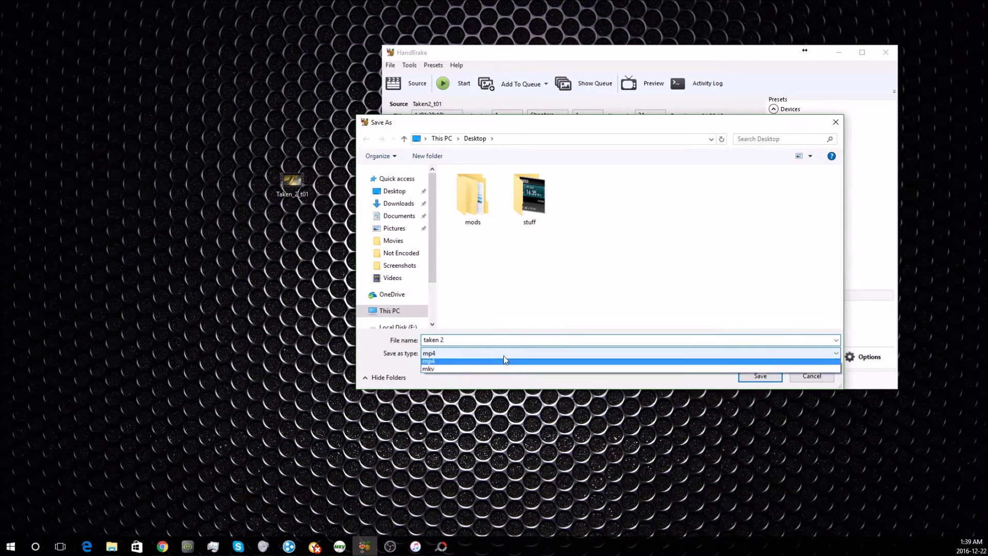
{"action": "left_click", "coordinate": [442, 363]}
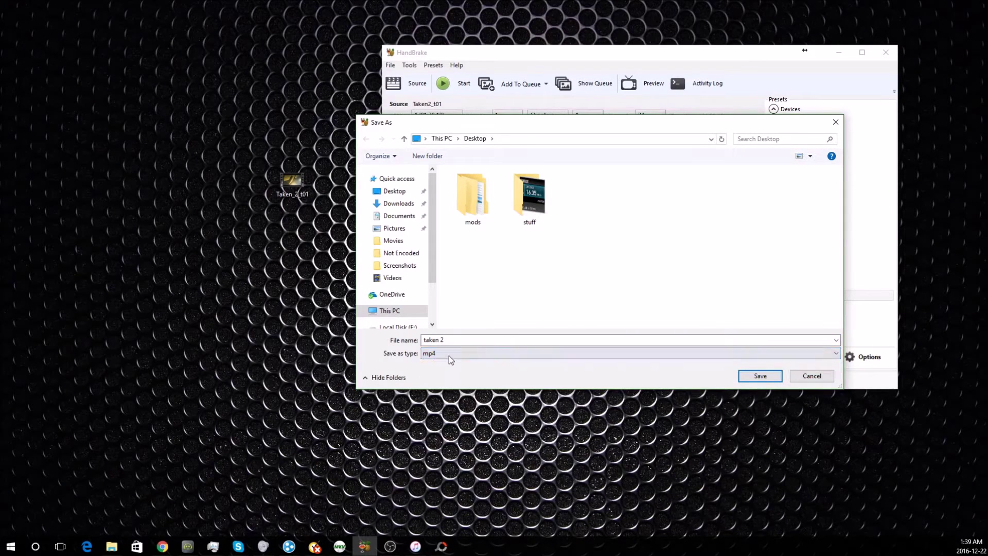
{"action": "left_click", "coordinate": [760, 376]}
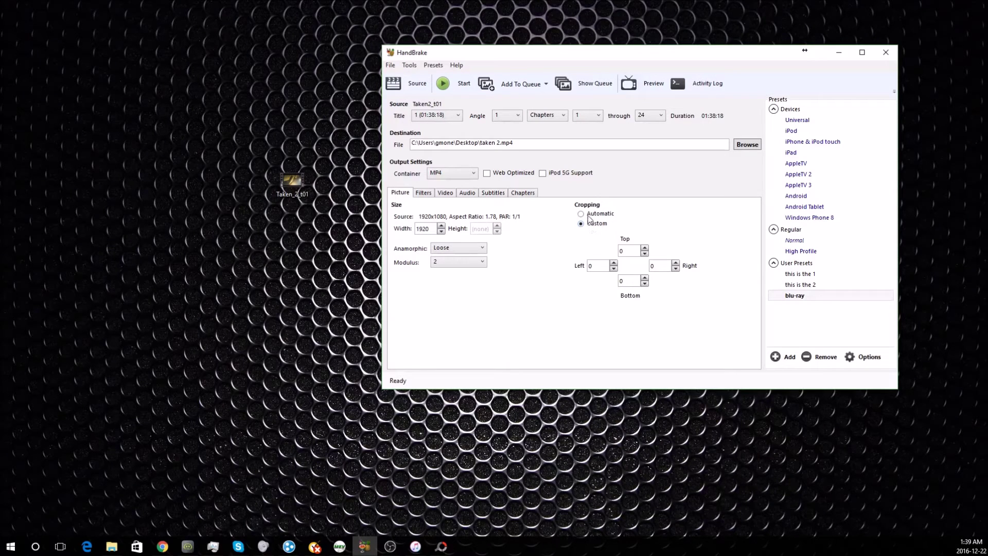
{"action": "left_click", "coordinate": [590, 216]}
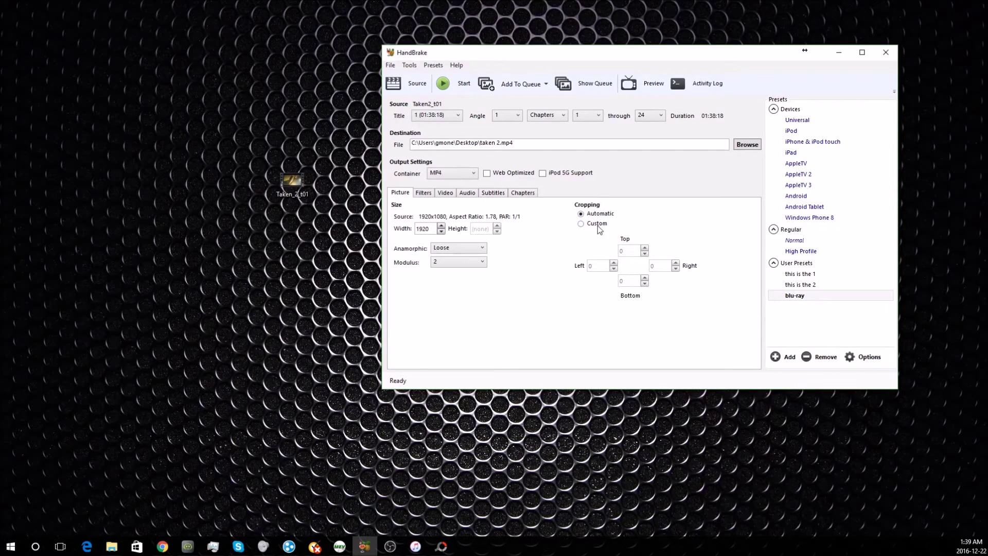
- Return cropping to Custom at 0 on all sides, then review Filters and Video settings (H.264, RF 18)
{"action": "left_click", "coordinate": [593, 224]}
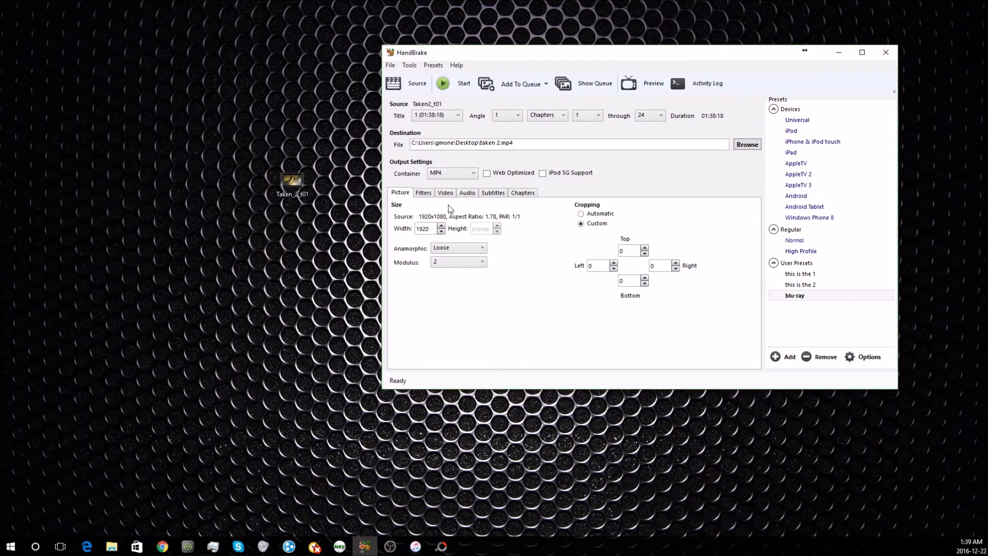
{"action": "left_click", "coordinate": [429, 197]}
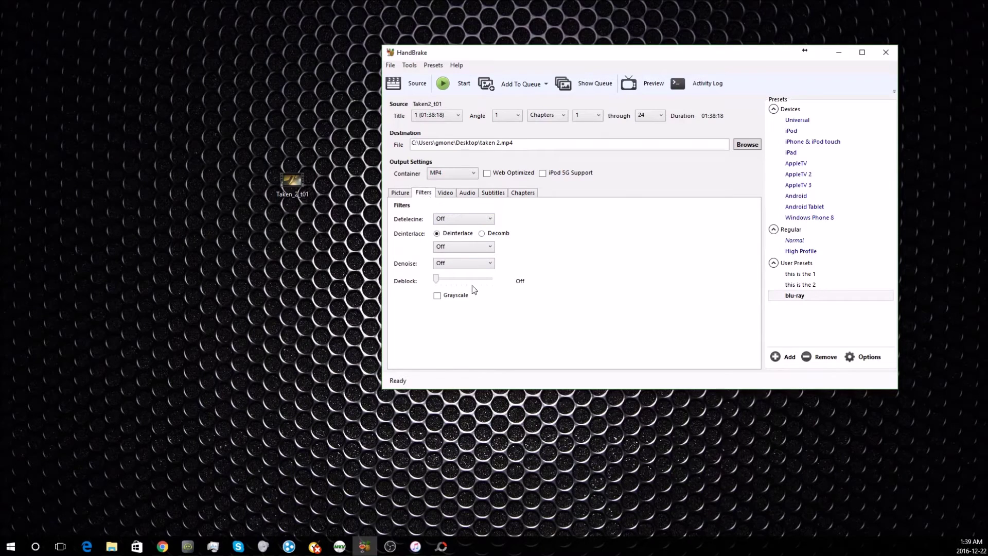
{"action": "left_click", "coordinate": [447, 194]}
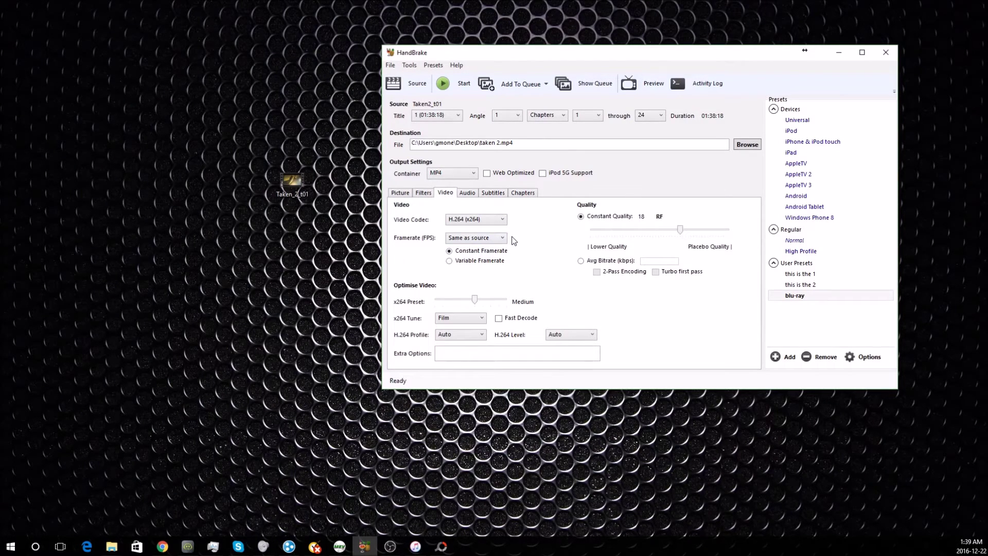
{"action": "left_click", "coordinate": [497, 225]}
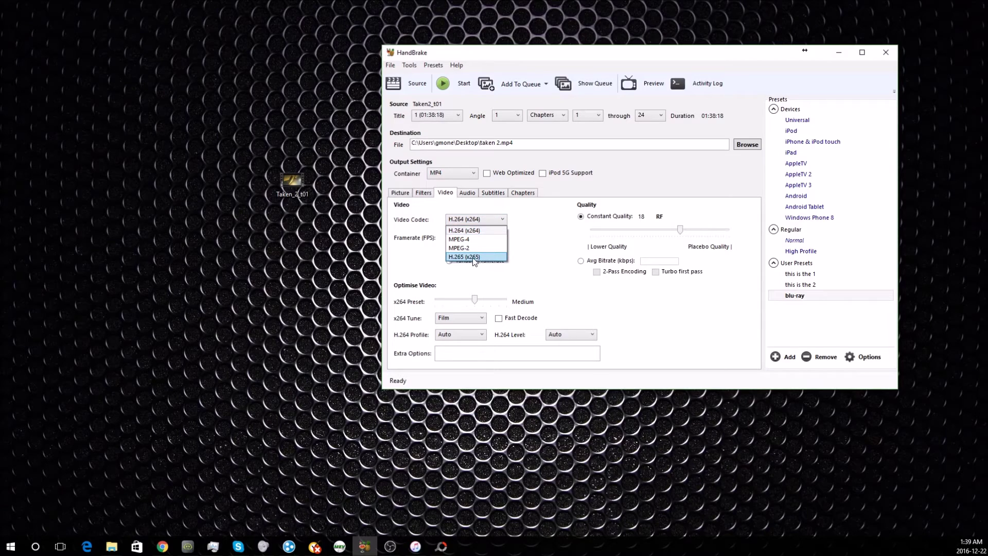
{"action": "left_click", "coordinate": [531, 231]}
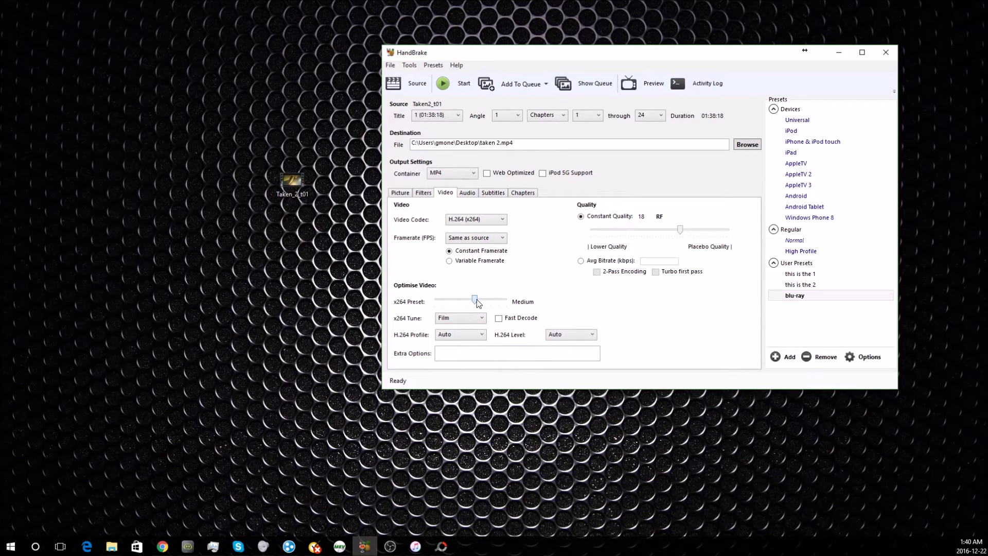
{"action": "left_click_drag", "start_coordinate": [478, 302], "coordinate": [502, 305]}
{"action": "left_click_drag", "start_coordinate": [500, 303], "coordinate": [436, 301]}
{"action": "left_click_drag", "start_coordinate": [437, 301], "coordinate": [474, 303]}
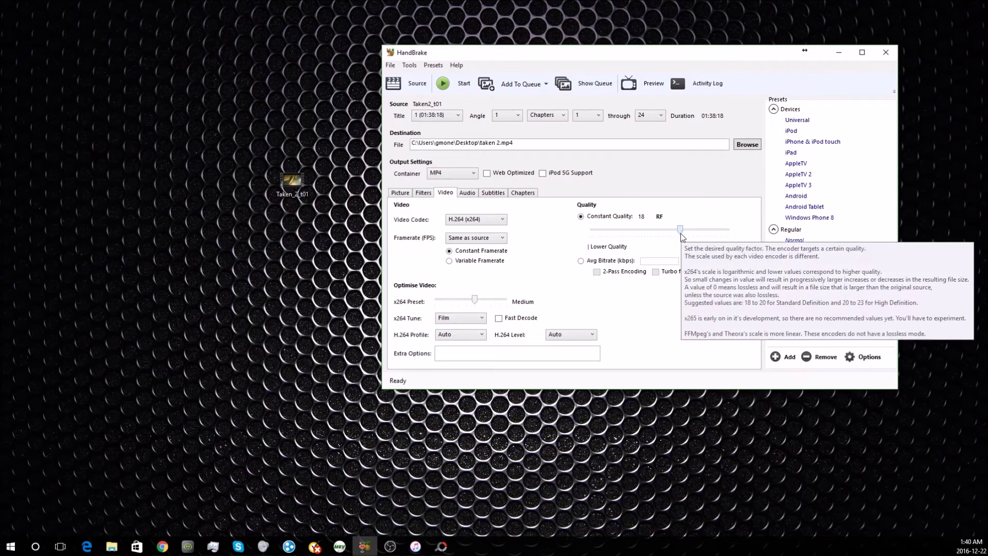
{"action": "mouse_move", "coordinate": [680, 230]}
{"action": "left_mouse_down"}
{"action": "mouse_move", "coordinate": [703, 238]}
{"action": "mouse_move", "coordinate": [684, 235]}
{"action": "left_mouse_up"}
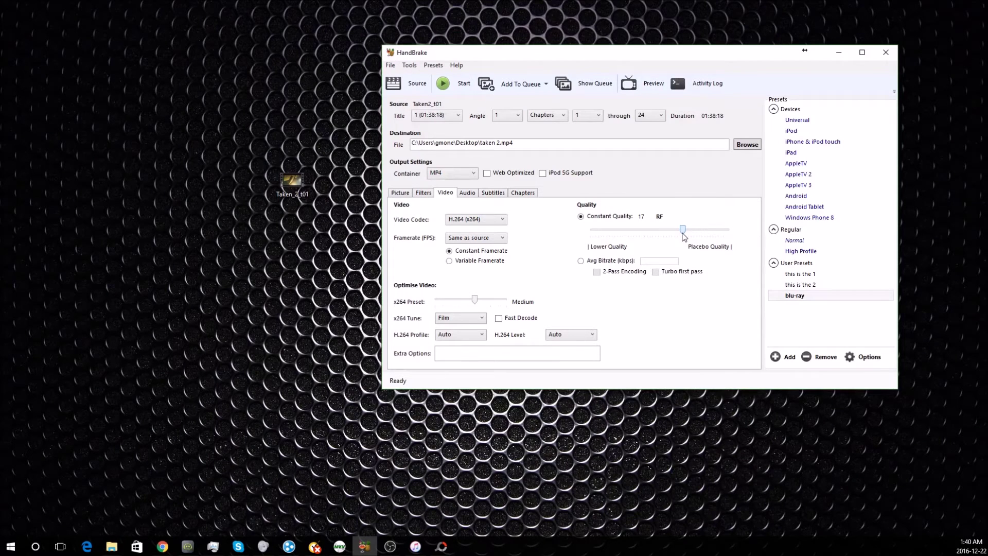
{"action": "mouse_move", "coordinate": [684, 237]}
{"action": "left_mouse_down"}
{"action": "mouse_move", "coordinate": [718, 232]}
{"action": "mouse_move", "coordinate": [683, 236]}
{"action": "left_mouse_up"}
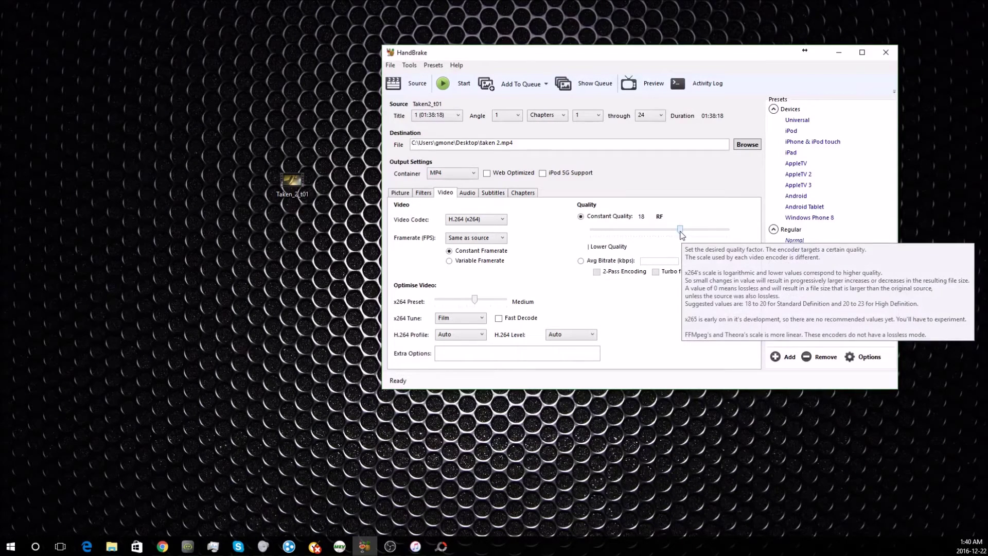
{"action": "mouse_move", "coordinate": [683, 235]}
{"action": "left_mouse_down"}
{"action": "mouse_move", "coordinate": [732, 244]}
{"action": "mouse_move", "coordinate": [673, 233]}
{"action": "mouse_move", "coordinate": [682, 236]}
{"action": "left_mouse_up"}
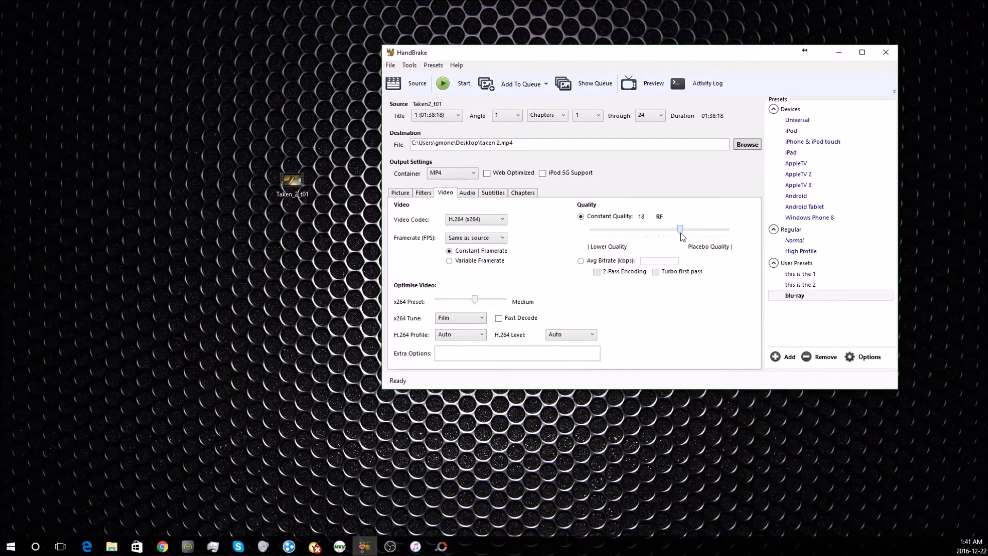
{"action": "left_click", "coordinate": [467, 195]}
- Keep audio source 1 English DTS at bitrate 320, then view the empty Subtitles list
{"action": "left_click", "coordinate": [486, 242]}
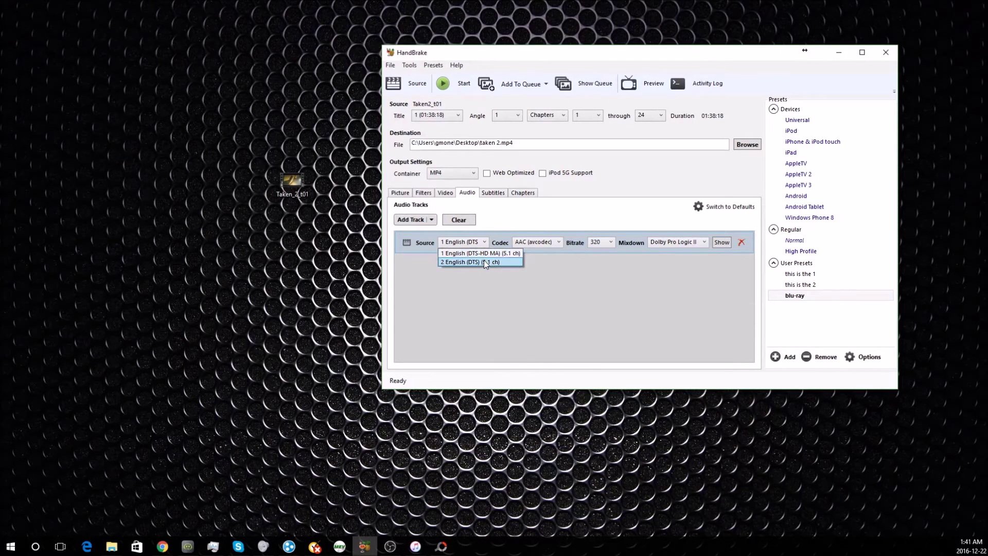
{"action": "left_click", "coordinate": [484, 254]}
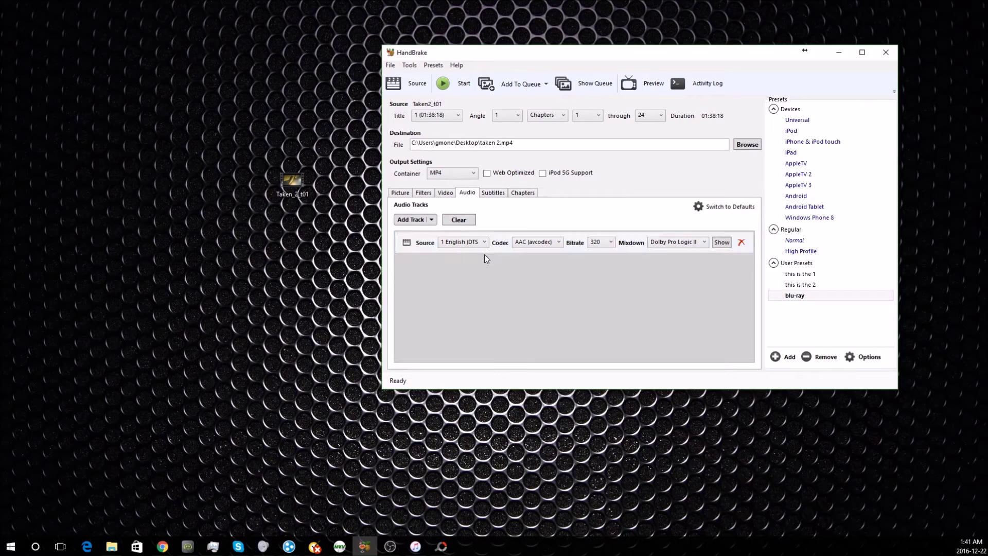
{"action": "left_click", "coordinate": [603, 241]}
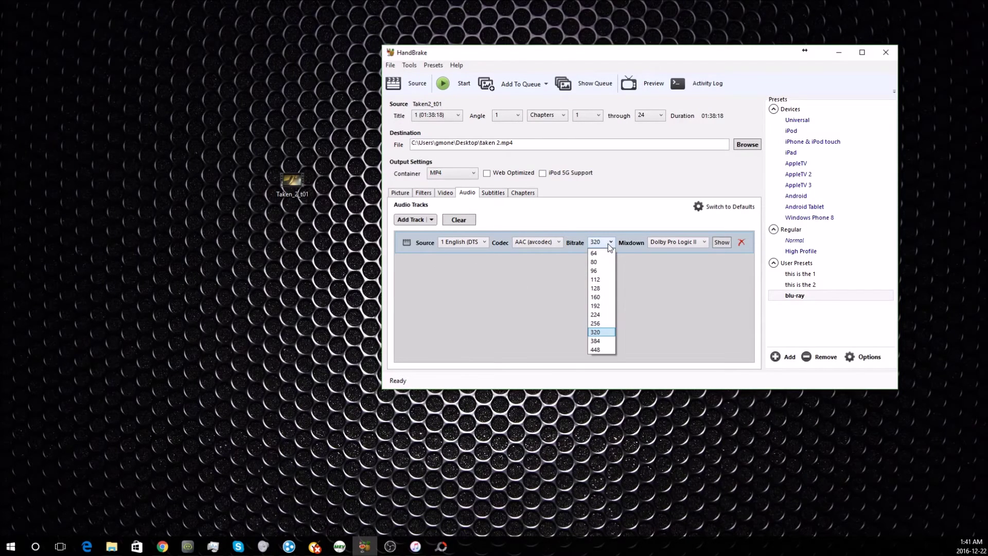
{"action": "left_click", "coordinate": [610, 333]}
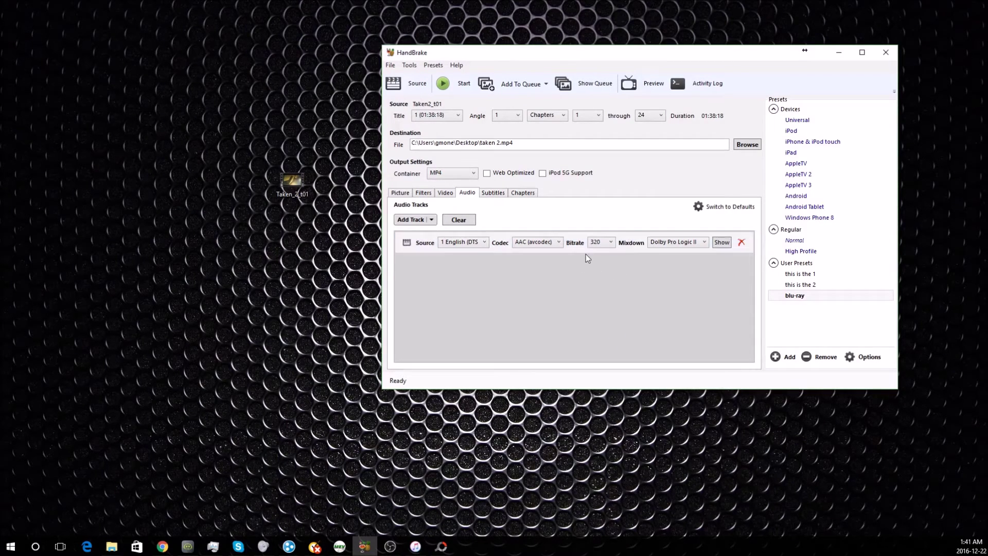
{"action": "left_click", "coordinate": [611, 242]}
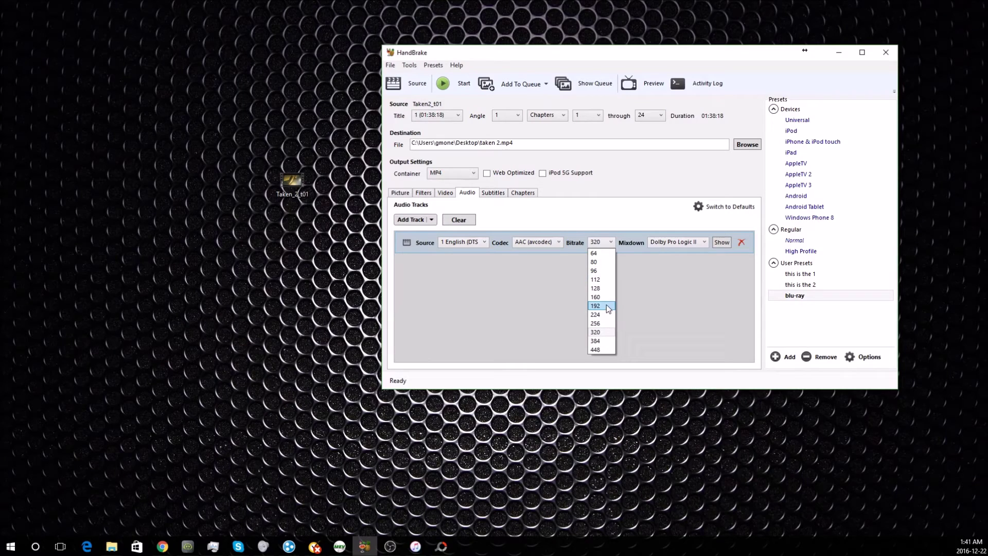
{"action": "left_click", "coordinate": [651, 293]}
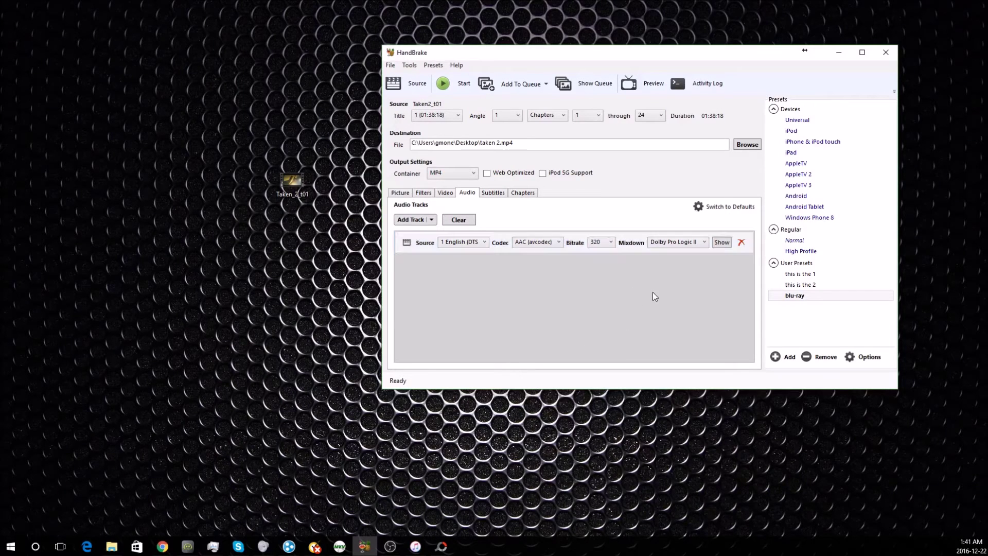
{"action": "left_click", "coordinate": [498, 194]}
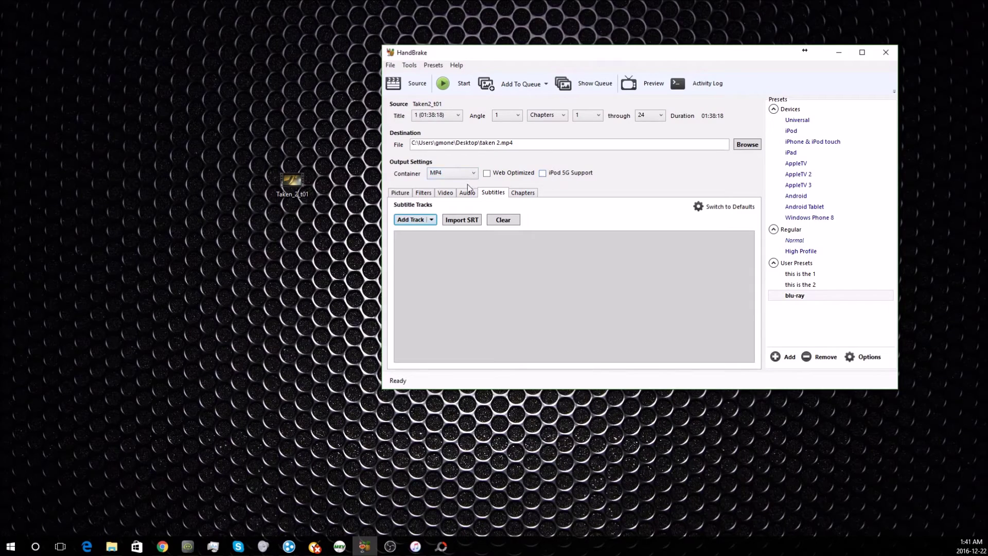
- Start encoding taken 2.mp4 and watch the job finish in the queue window
{"action": "left_click", "coordinate": [450, 83]}
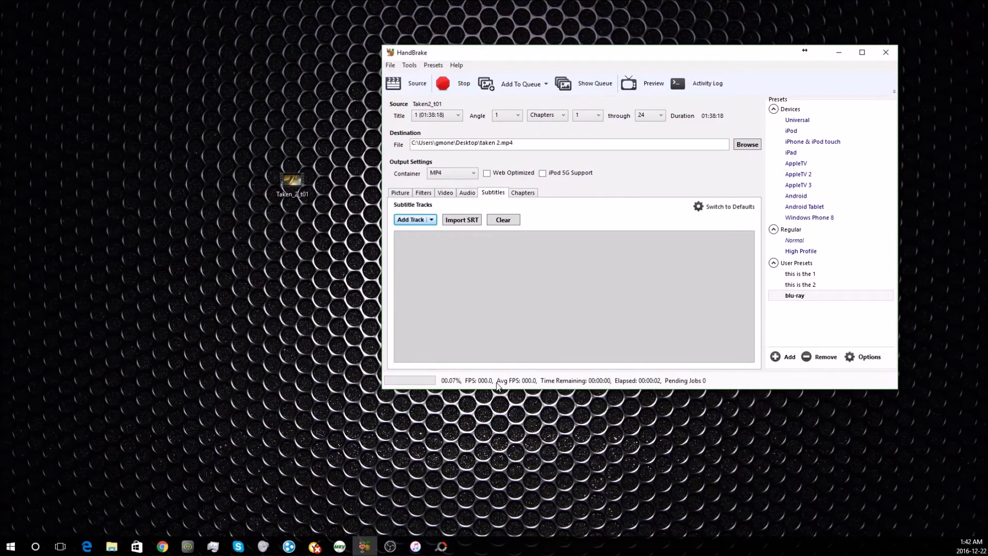
{"action": "left_click", "coordinate": [423, 195]}
{"action": "left_click", "coordinate": [446, 194]}
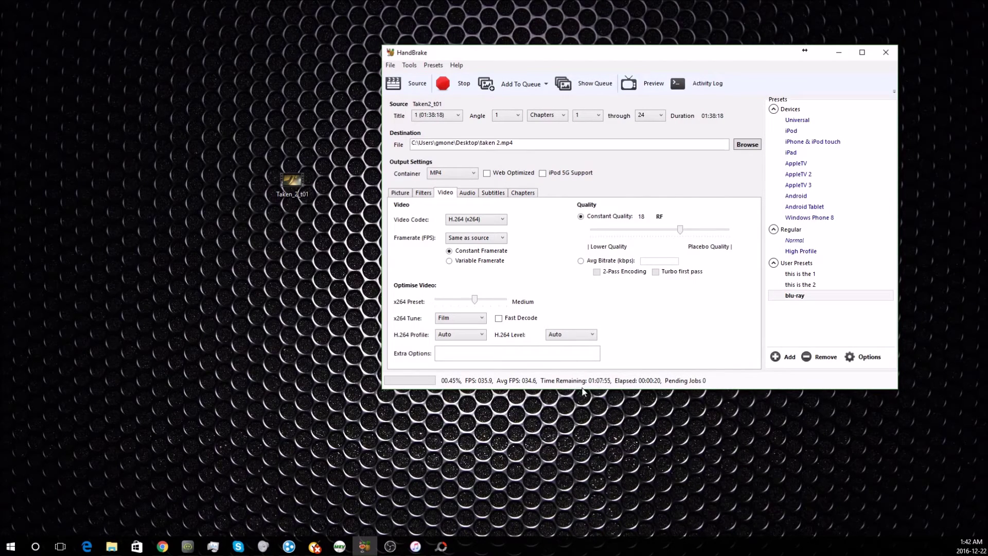
{"action": "left_click", "coordinate": [596, 83]}
{"action": "left_click_drag", "start_coordinate": [515, 157], "coordinate": [217, 219]}
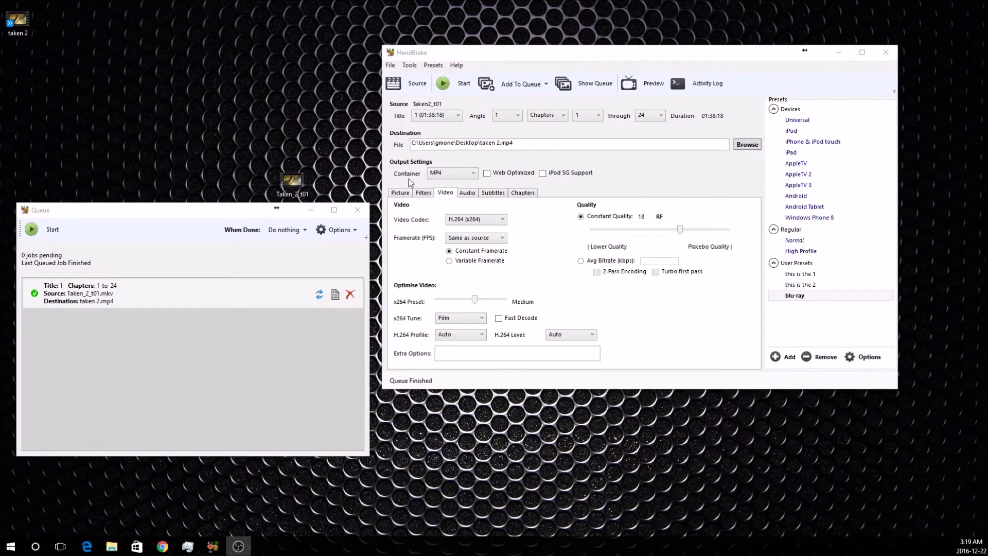
- Arrange the two desktop video files and open the Properties of taken 2
{"action": "left_click_drag", "start_coordinate": [17, 22], "coordinate": [345, 156]}
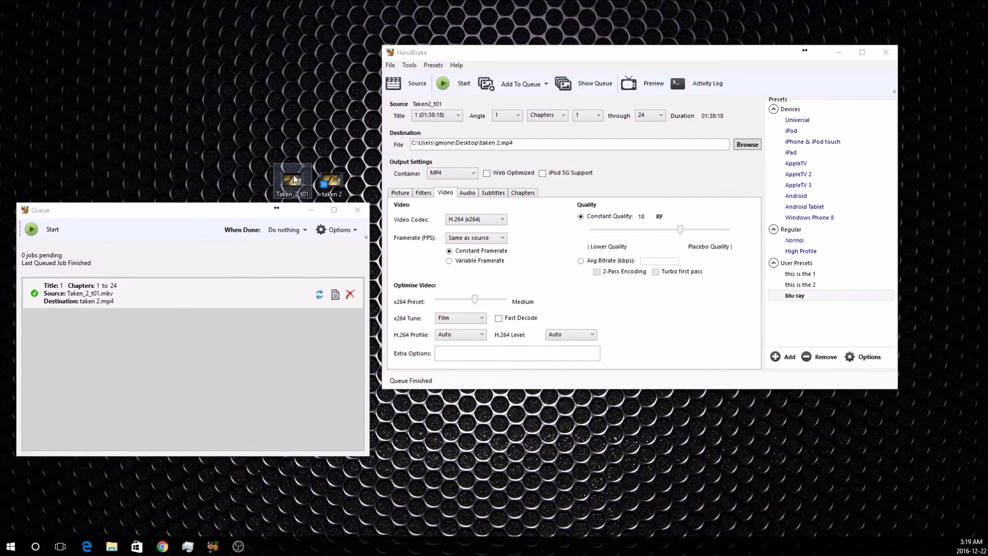
{"action": "left_click_drag", "start_coordinate": [294, 179], "coordinate": [255, 180]}
{"action": "left_click_drag", "start_coordinate": [303, 157], "coordinate": [338, 178]}
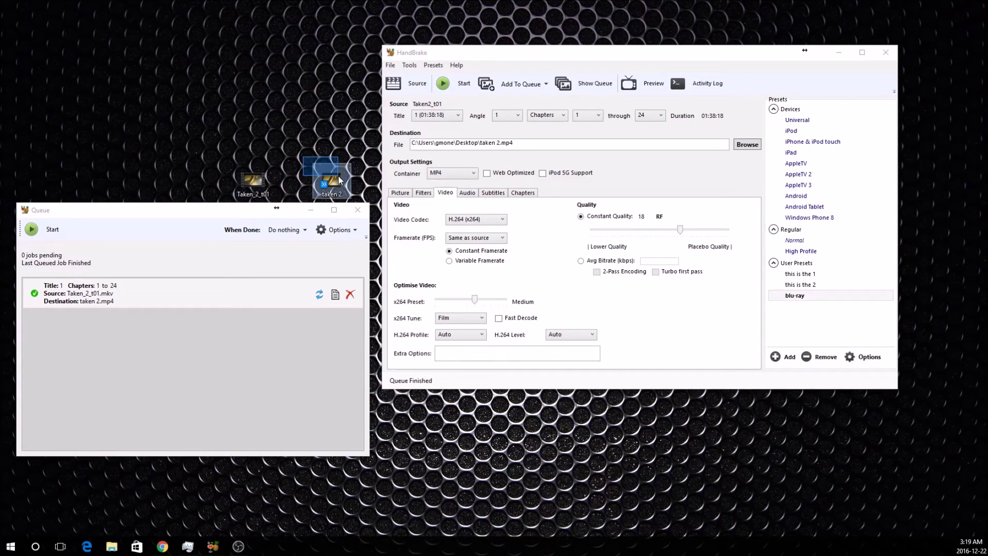
{"action": "right_click", "coordinate": [327, 184]}
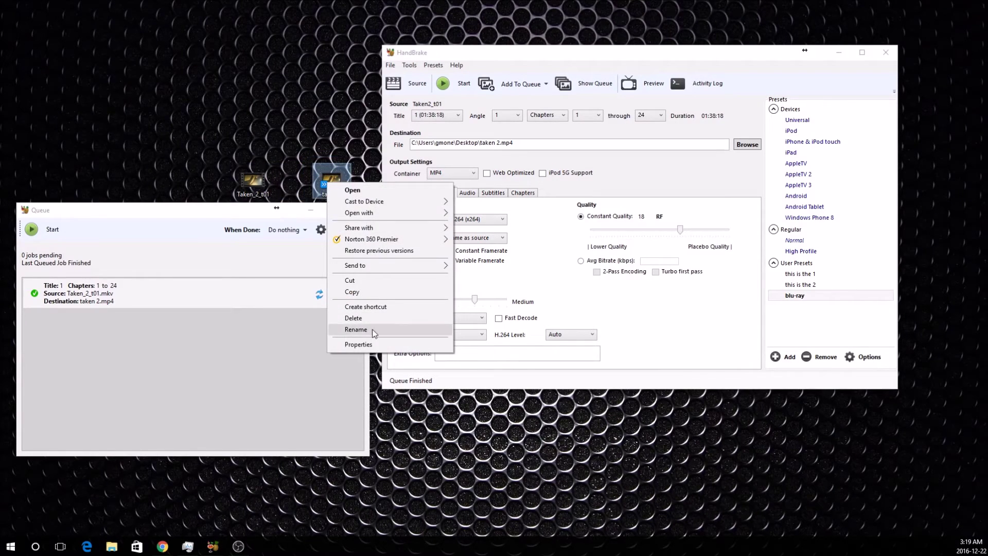
{"action": "left_click", "coordinate": [369, 346]}
- Open the Properties of Taken_2_t01 and move that dialog to the left
{"action": "left_click_drag", "start_coordinate": [443, 187], "coordinate": [466, 124]}
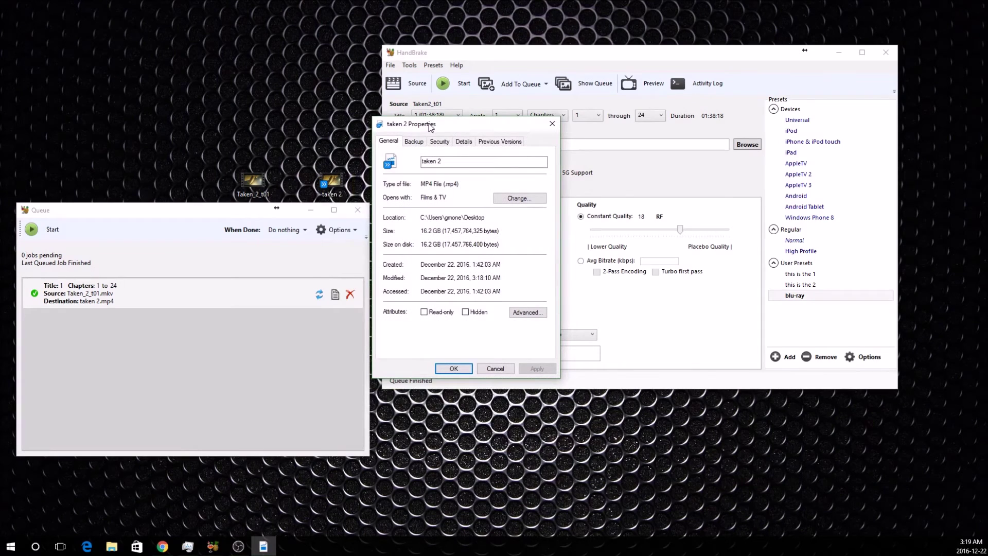
{"action": "left_click_drag", "start_coordinate": [254, 187], "coordinate": [256, 87]}
{"action": "right_click", "coordinate": [261, 74]}
{"action": "left_click", "coordinate": [301, 235]}
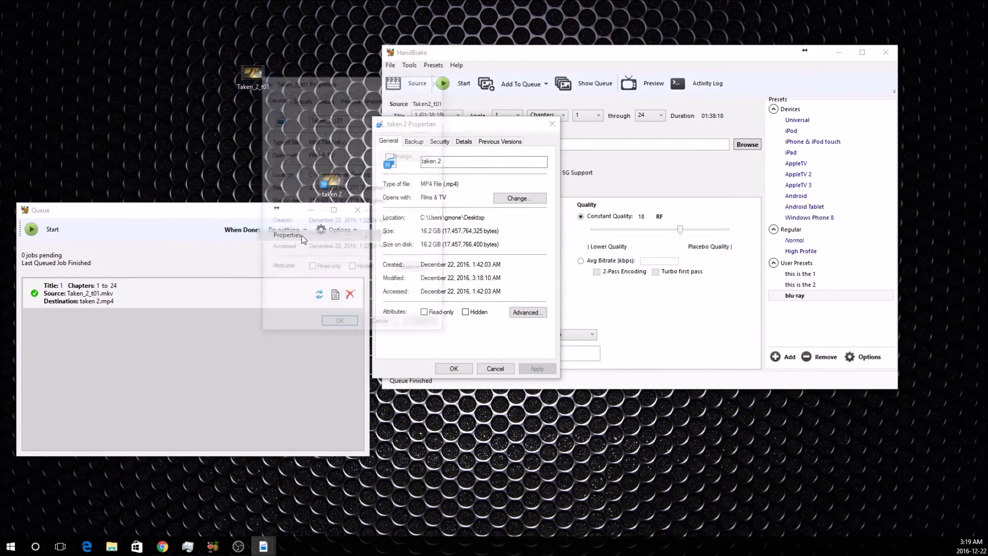
{"action": "left_click_drag", "start_coordinate": [327, 89], "coordinate": [231, 130]}
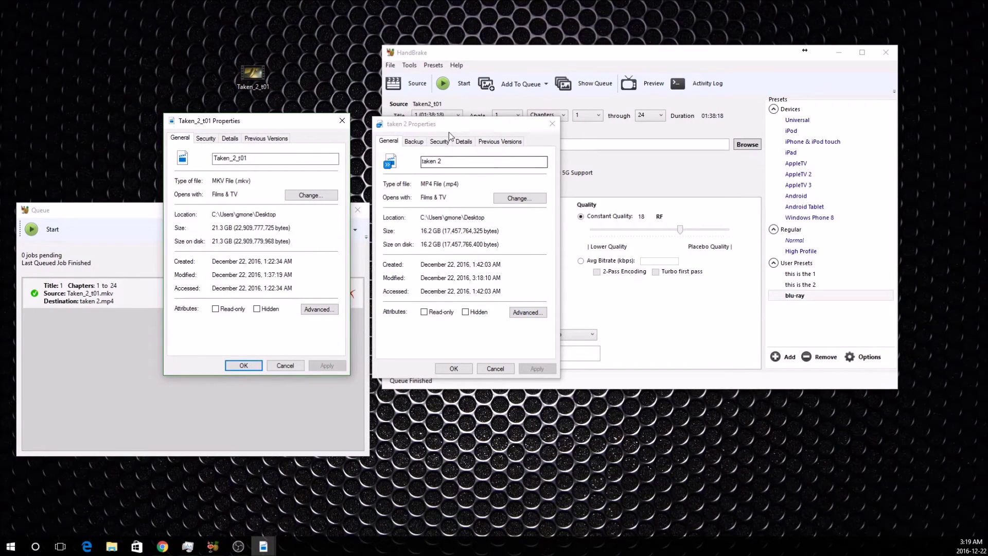
- Set the taken 2 Properties beside the MKV's, check its Details, then close the first dialog
{"action": "left_click_drag", "start_coordinate": [449, 128], "coordinate": [442, 119]}
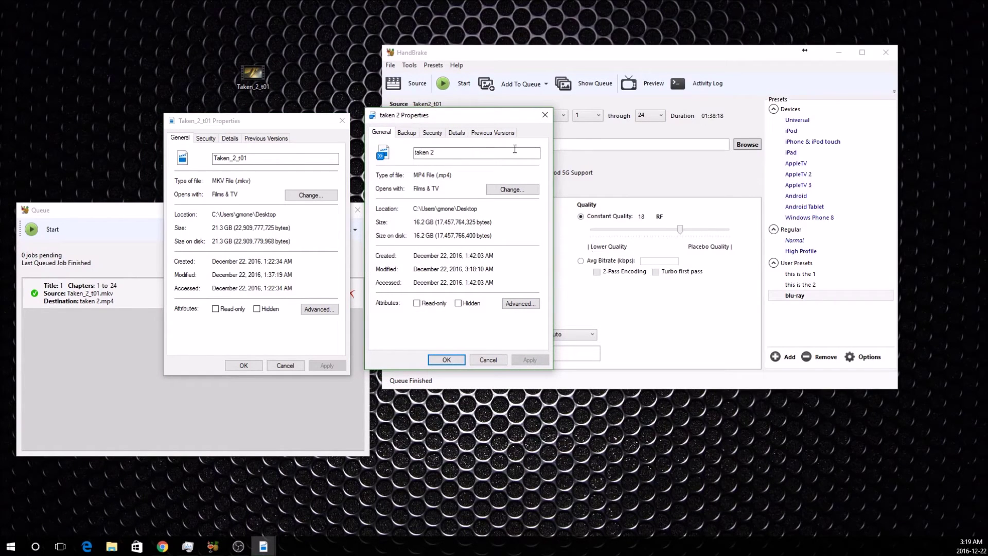
{"action": "left_click_drag", "start_coordinate": [484, 118], "coordinate": [524, 361]}
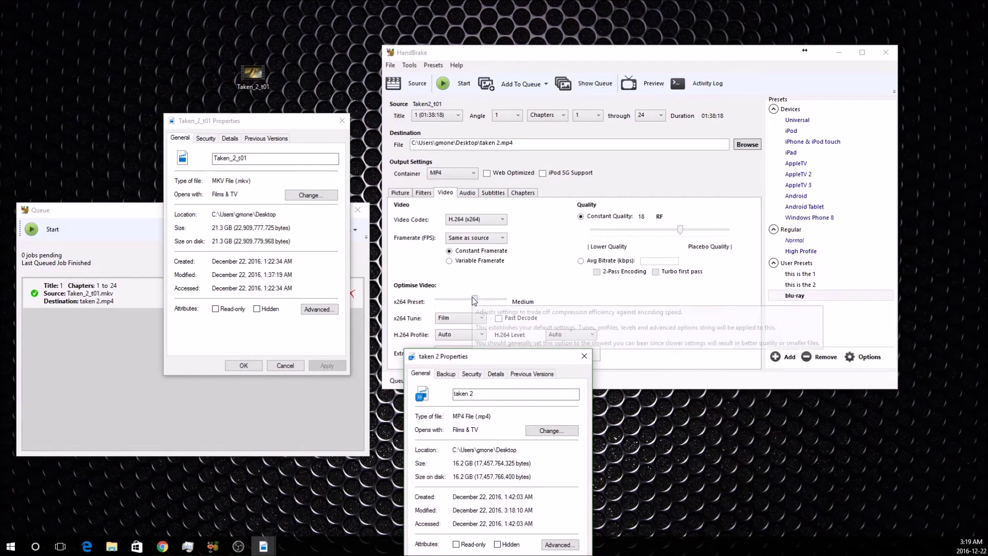
{"action": "left_click_drag", "start_coordinate": [472, 299], "coordinate": [475, 298]}
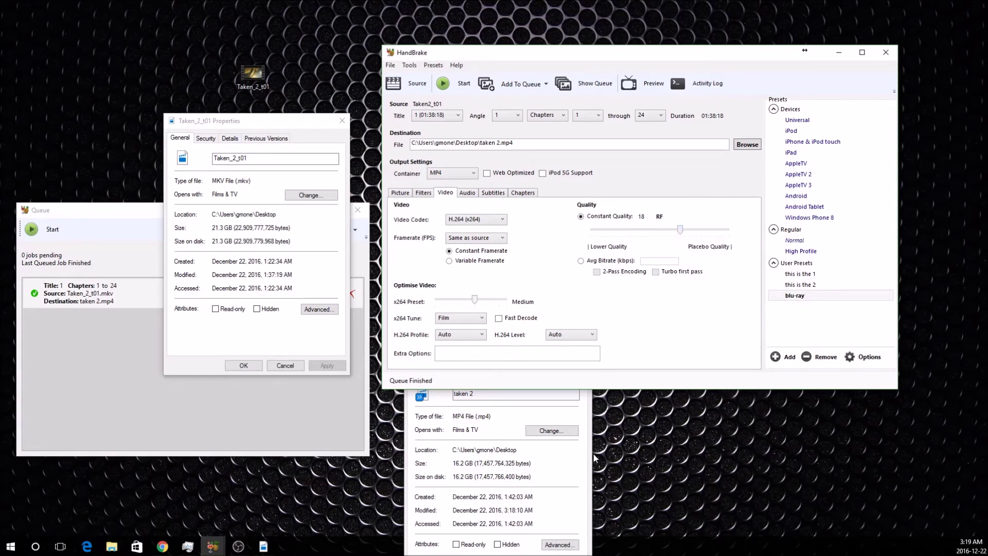
{"action": "left_click", "coordinate": [583, 474]}
{"action": "left_click_drag", "start_coordinate": [505, 360], "coordinate": [458, 126]}
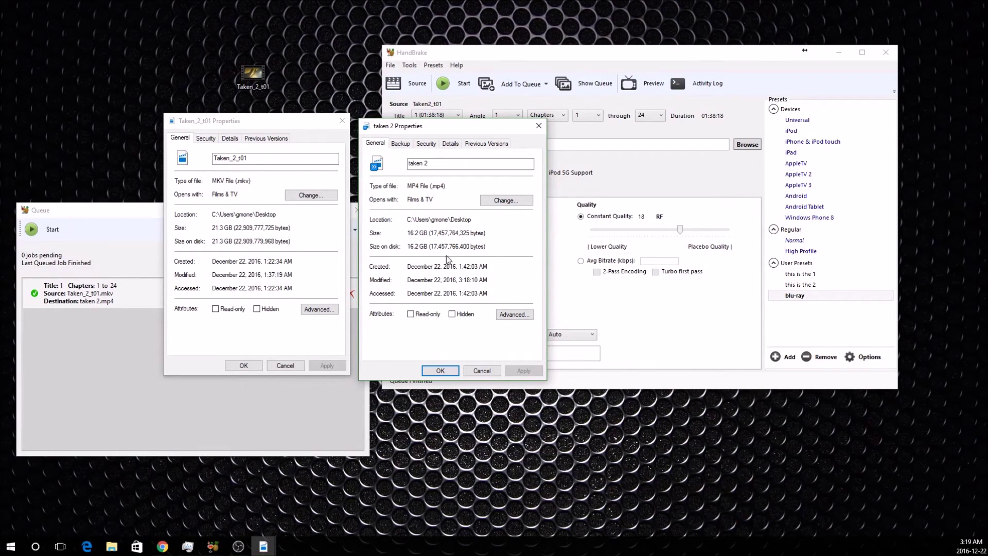
{"action": "left_click", "coordinate": [456, 146]}
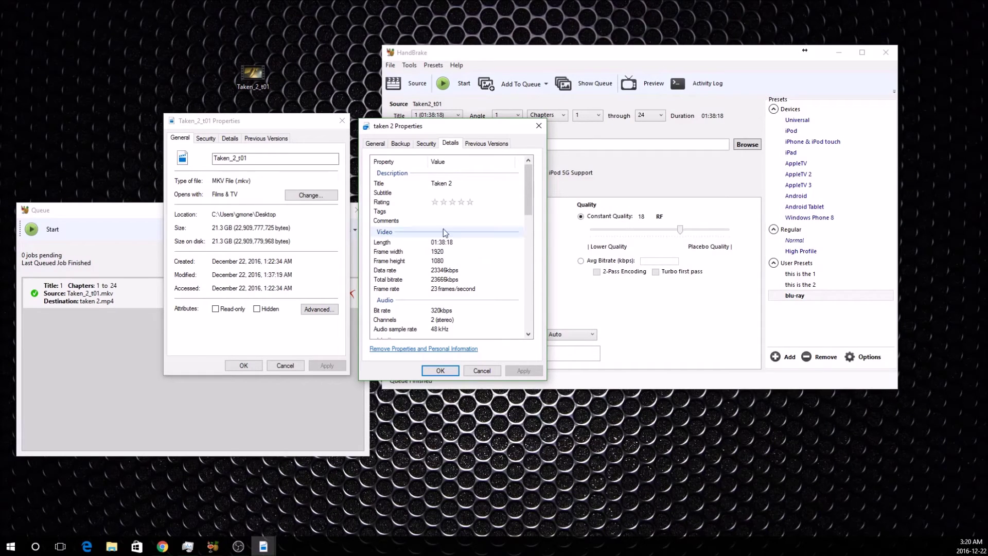
{"action": "left_click", "coordinate": [343, 124]}
- Close the remaining Properties dialog and move Taken_2_t01 back to the top-left
{"action": "left_click", "coordinate": [539, 125]}
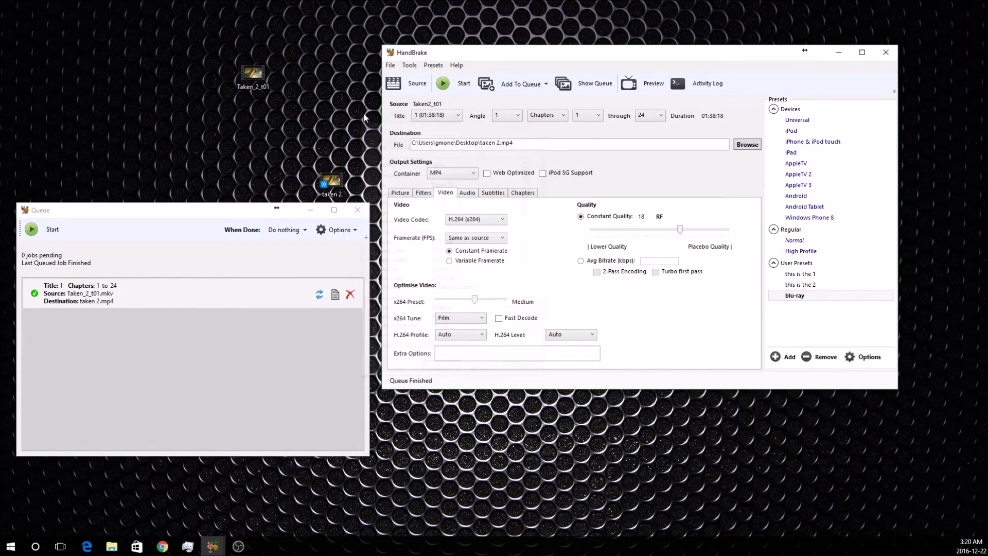
{"action": "left_click_drag", "start_coordinate": [261, 149], "coordinate": [252, 77]}
{"action": "left_click_drag", "start_coordinate": [340, 115], "coordinate": [151, 51]}
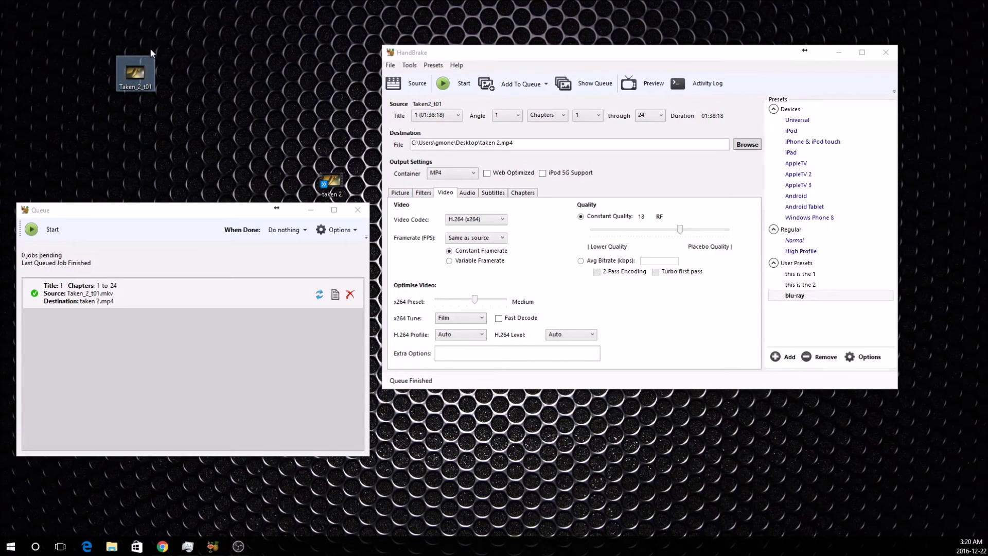
{"action": "left_click", "coordinate": [237, 86]}
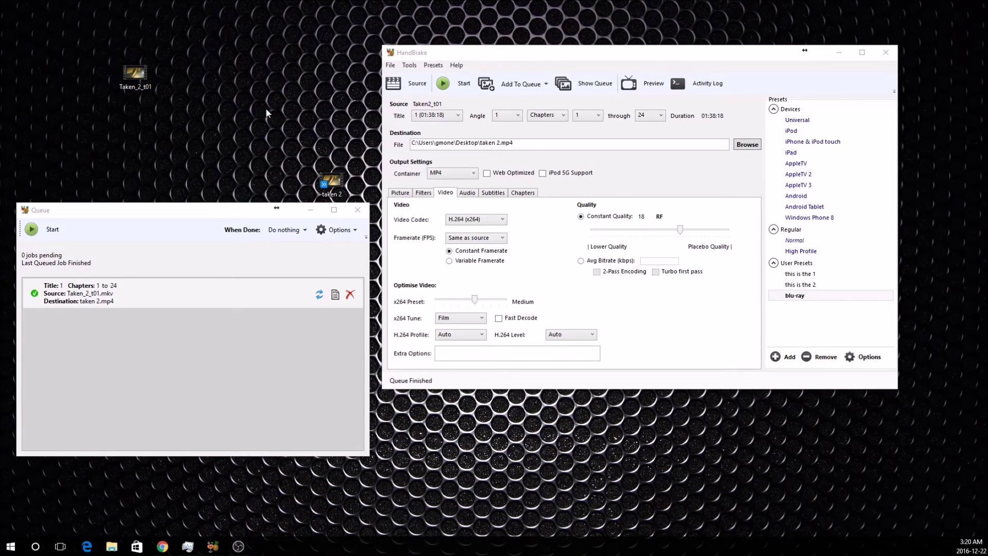
- Play taken 2.mp4 in Films & TV, skipping through the movie to the end credits, then close it
{"action": "double_click", "coordinate": [336, 177]}
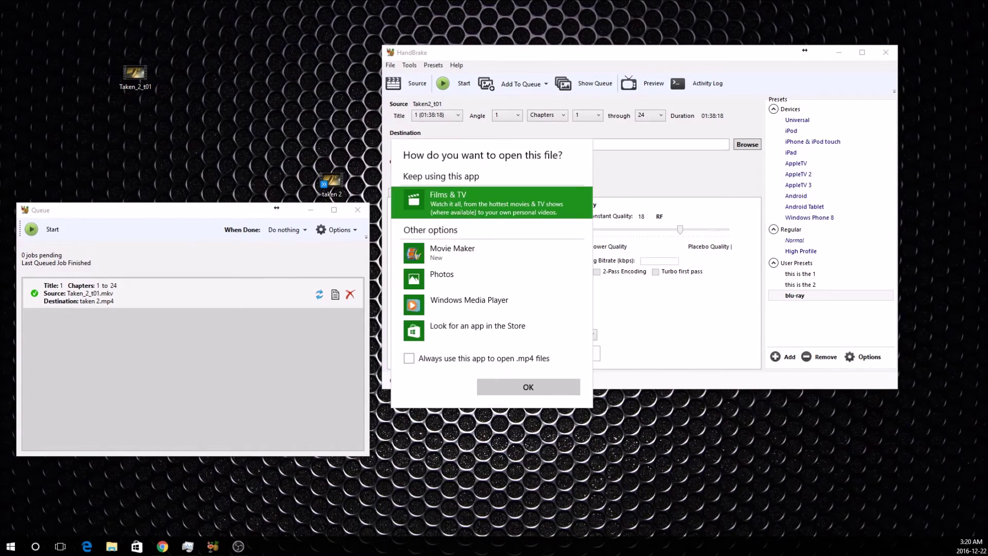
{"action": "left_click", "coordinate": [532, 389]}
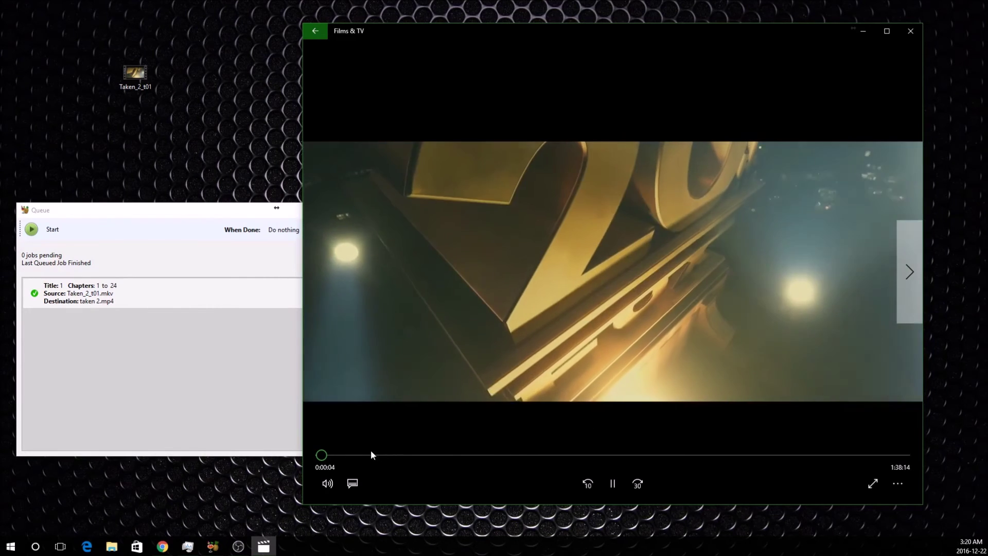
{"action": "left_click", "coordinate": [370, 454]}
{"action": "left_click", "coordinate": [401, 457]}
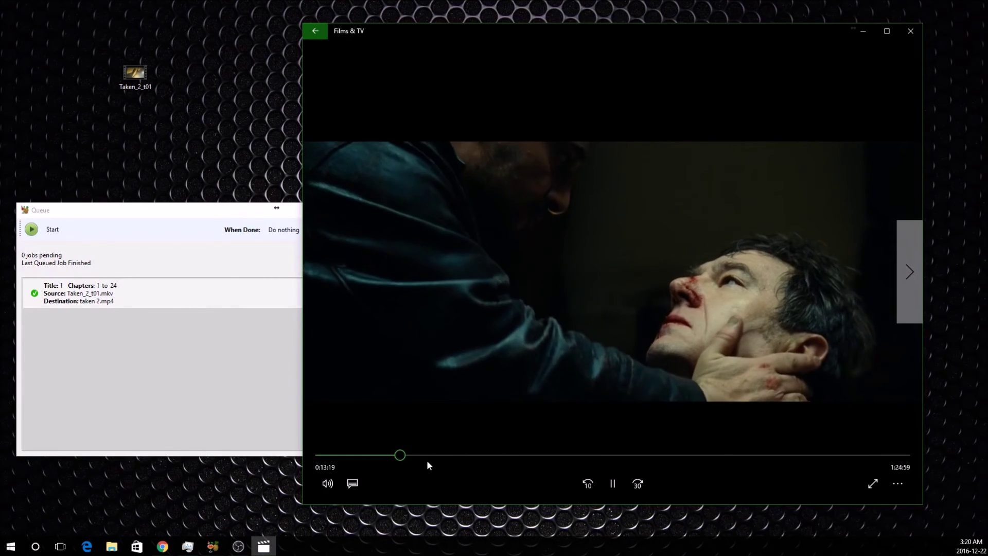
{"action": "left_click", "coordinate": [455, 456]}
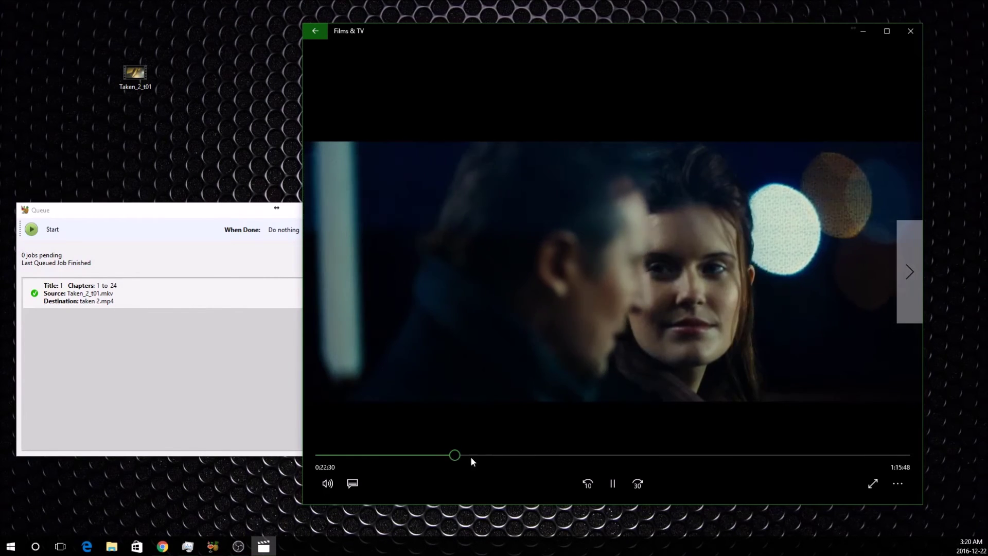
{"action": "left_click", "coordinate": [547, 457]}
{"action": "left_click", "coordinate": [645, 456]}
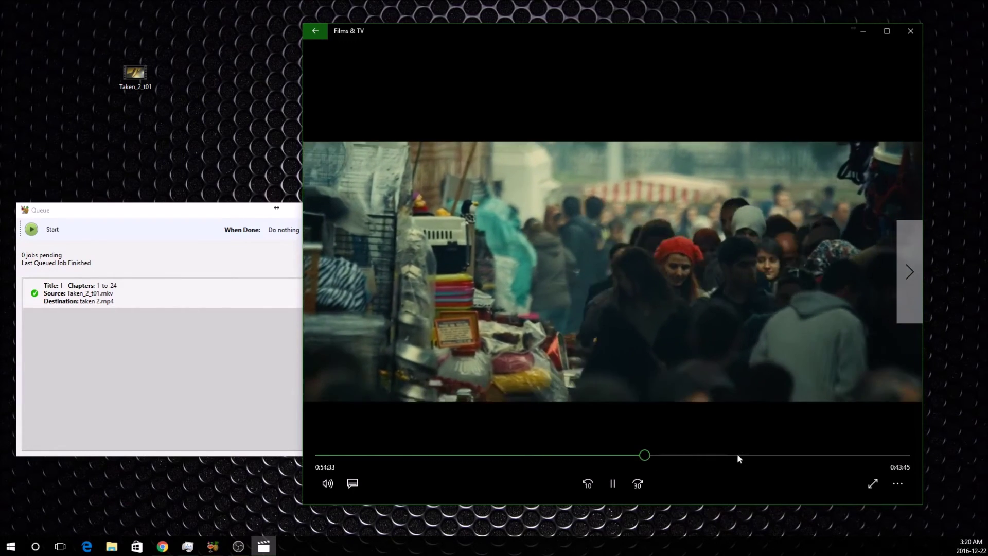
{"action": "left_click", "coordinate": [737, 455]}
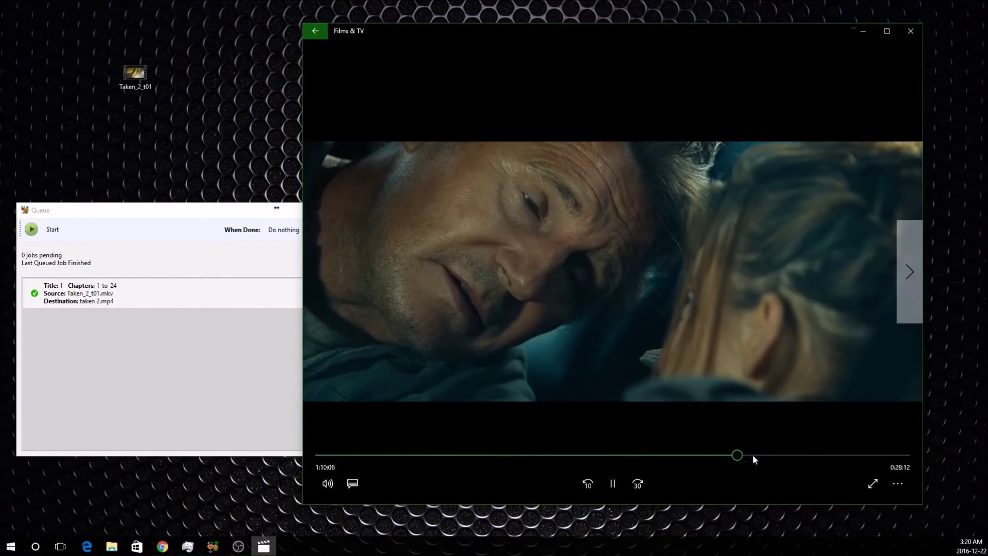
{"action": "left_click", "coordinate": [809, 455]}
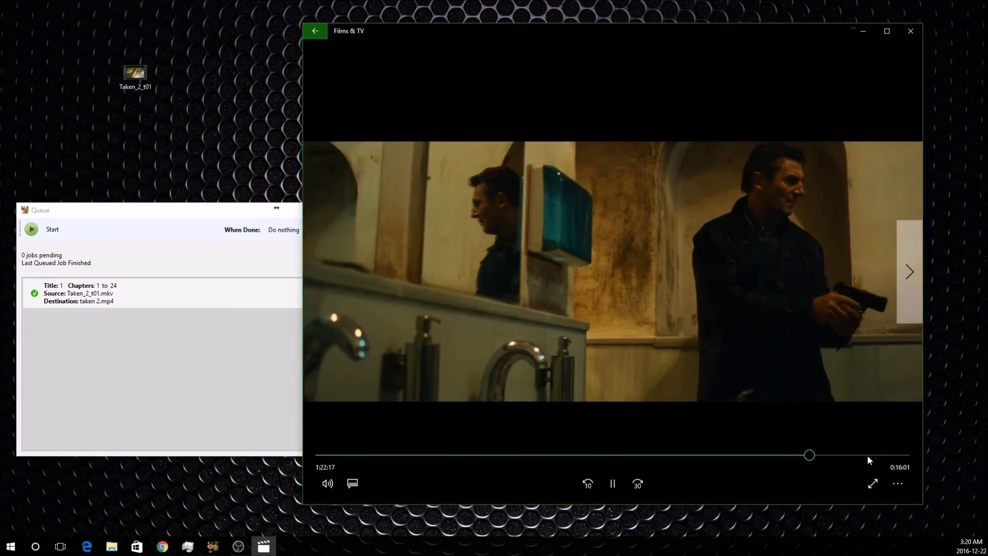
{"action": "left_click", "coordinate": [876, 455]}
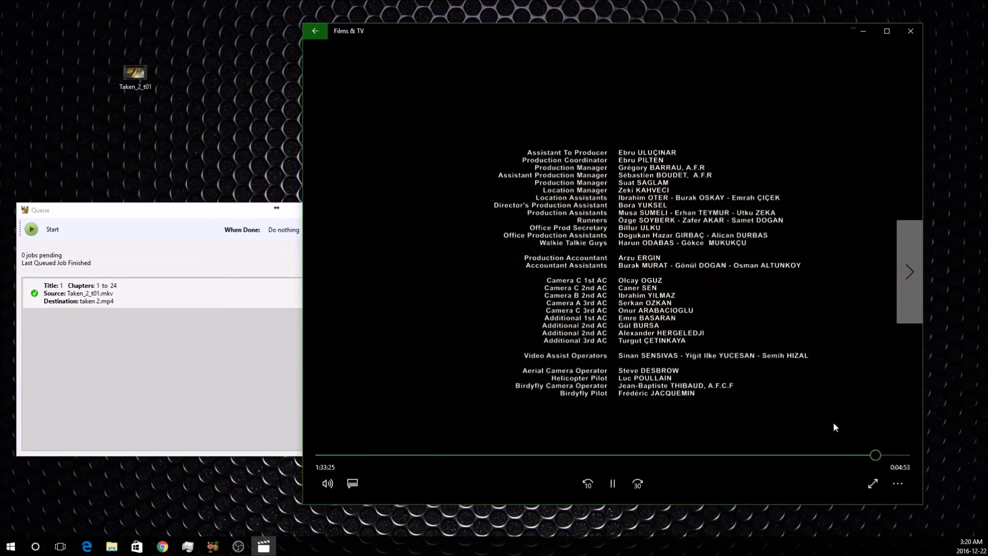
{"action": "left_click", "coordinate": [911, 31]}
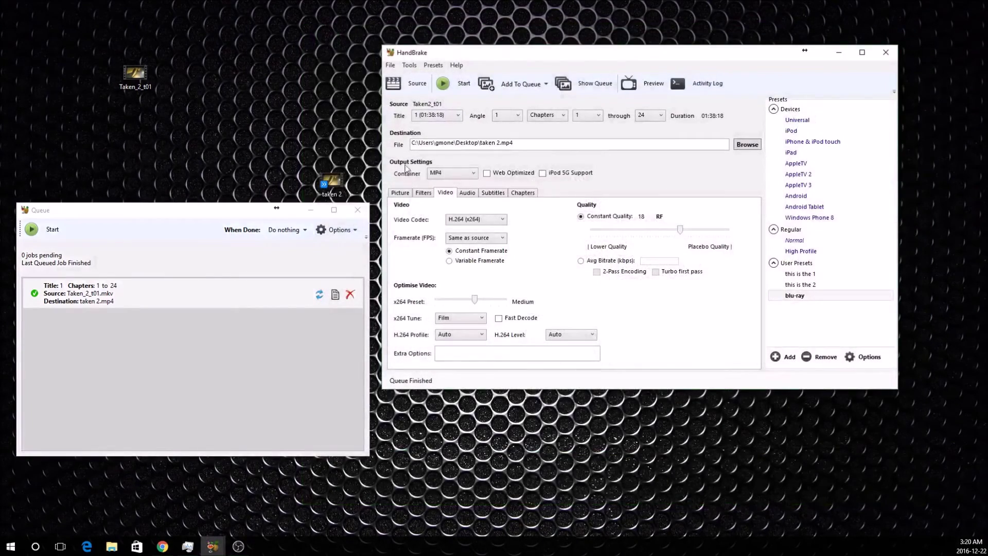
- Minimise the Queue and HandBrake windows and centre the taken 2 file on the desktop
{"action": "left_click_drag", "start_coordinate": [332, 181], "coordinate": [292, 128]}
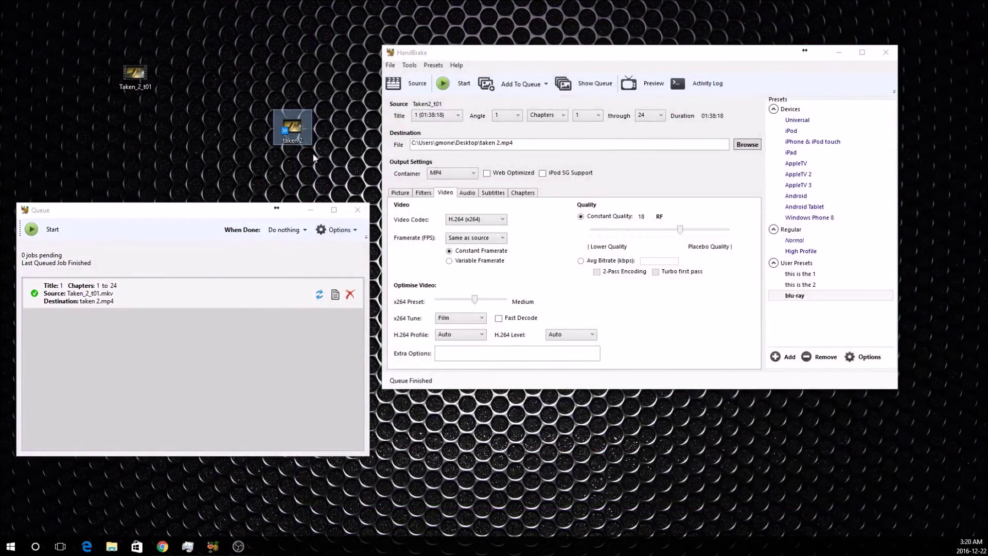
{"action": "left_click", "coordinate": [311, 212]}
{"action": "left_click", "coordinate": [839, 52]}
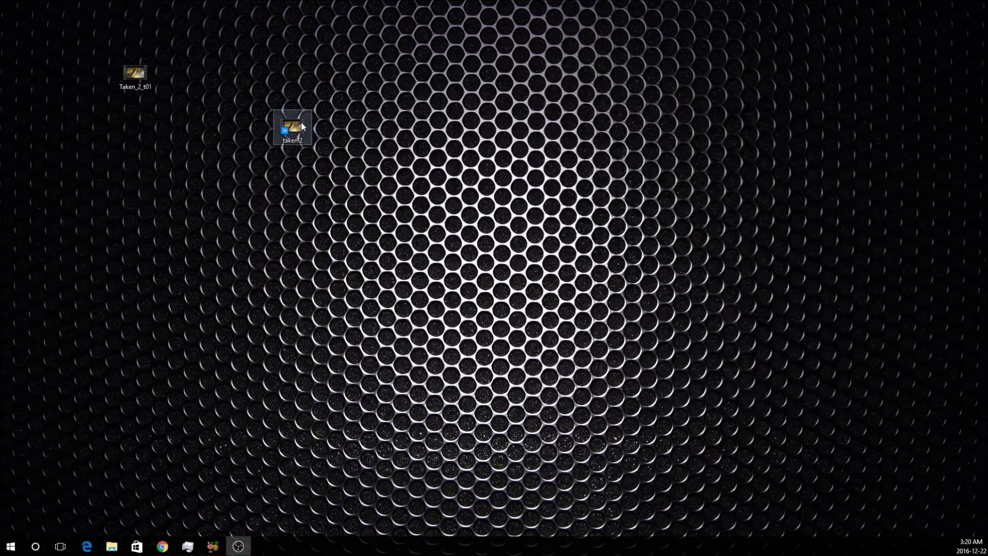
{"action": "left_click_drag", "start_coordinate": [302, 126], "coordinate": [537, 180]}
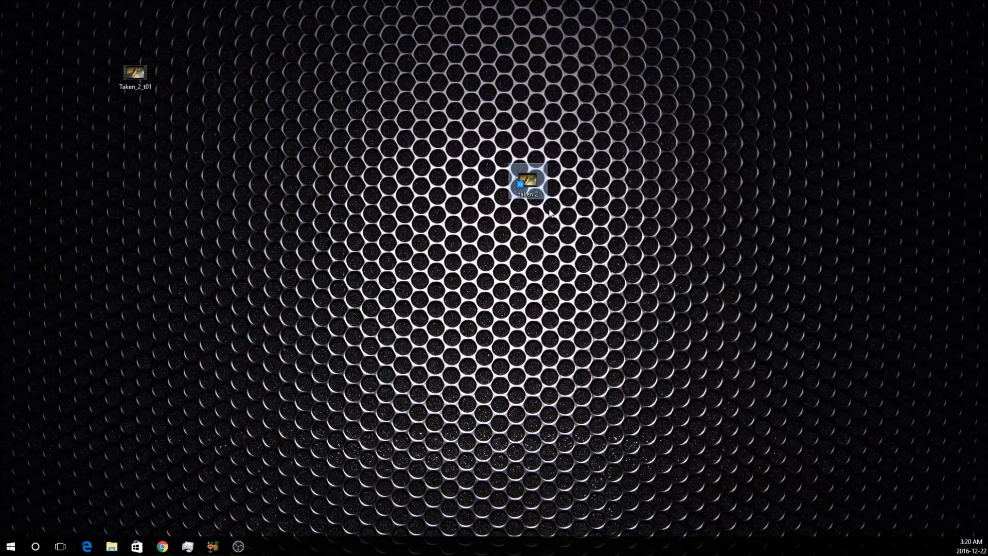
{"action": "left_click_drag", "start_coordinate": [533, 172], "coordinate": [491, 162]}
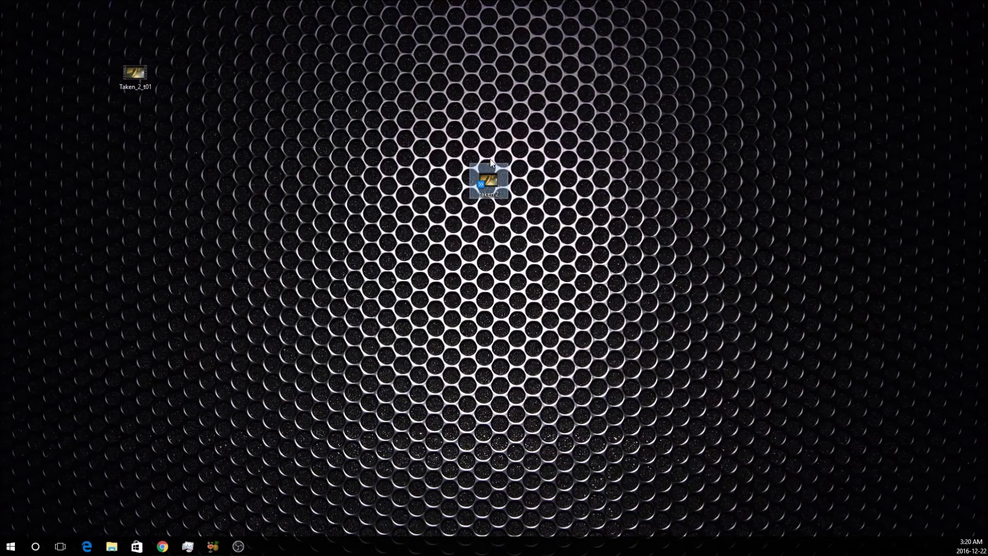
{"action": "left_click_drag", "start_coordinate": [437, 122], "coordinate": [534, 177]}
{"action": "left_click", "coordinate": [528, 165]}
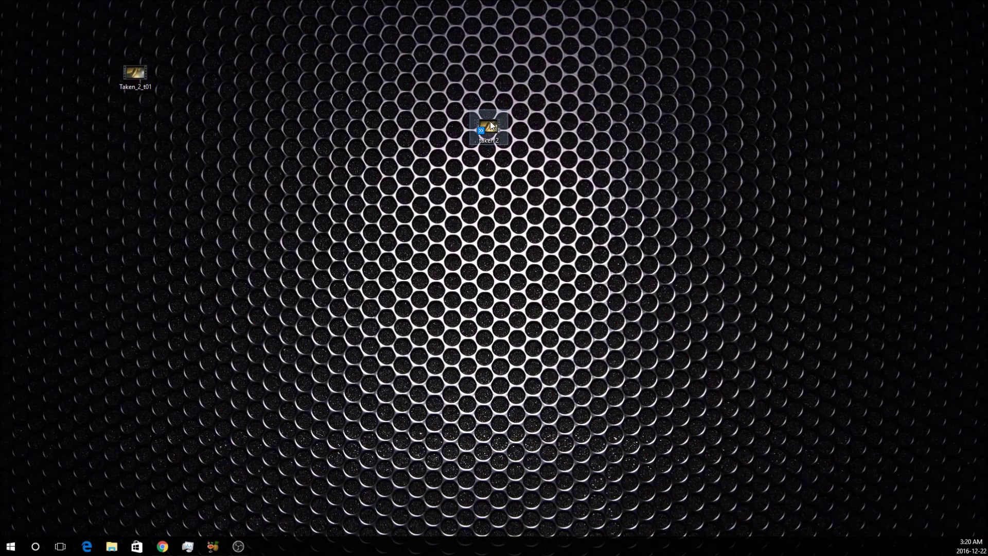
{"action": "left_click", "coordinate": [455, 204]}
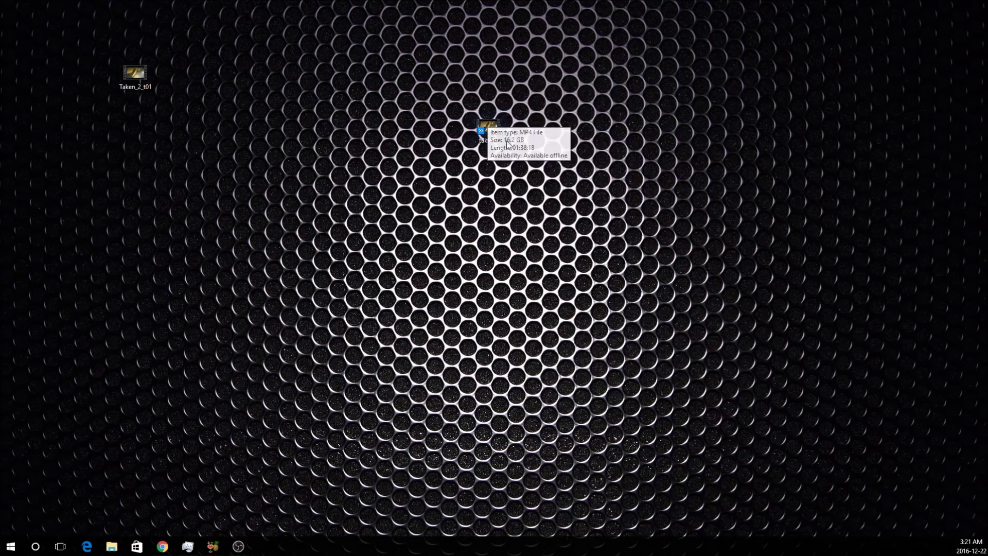
{"action": "mouse_move", "coordinate": [498, 127]}
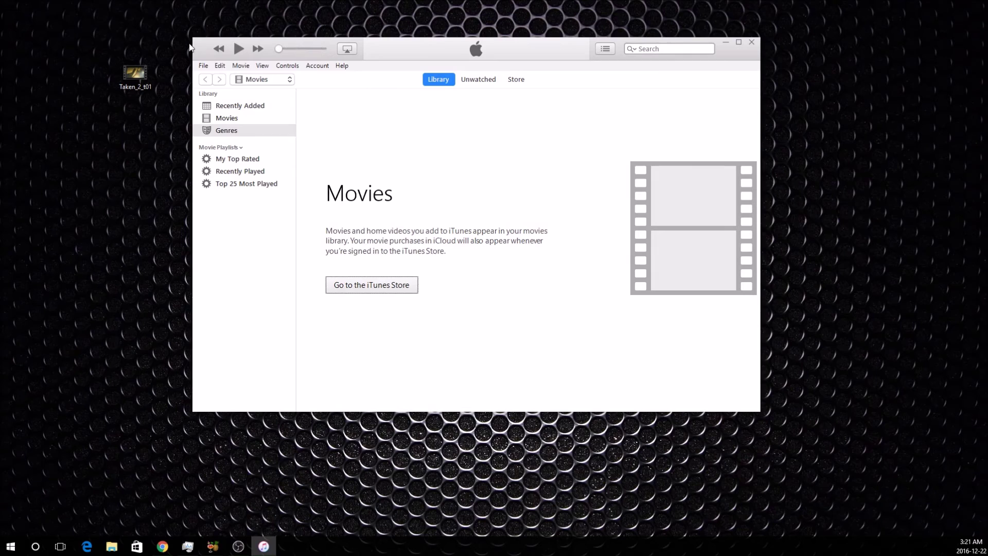
- Rearrange iTunes and the taken 2 file so the file sits beside the iTunes window
{"action": "left_click_drag", "start_coordinate": [208, 40], "coordinate": [422, 148]}
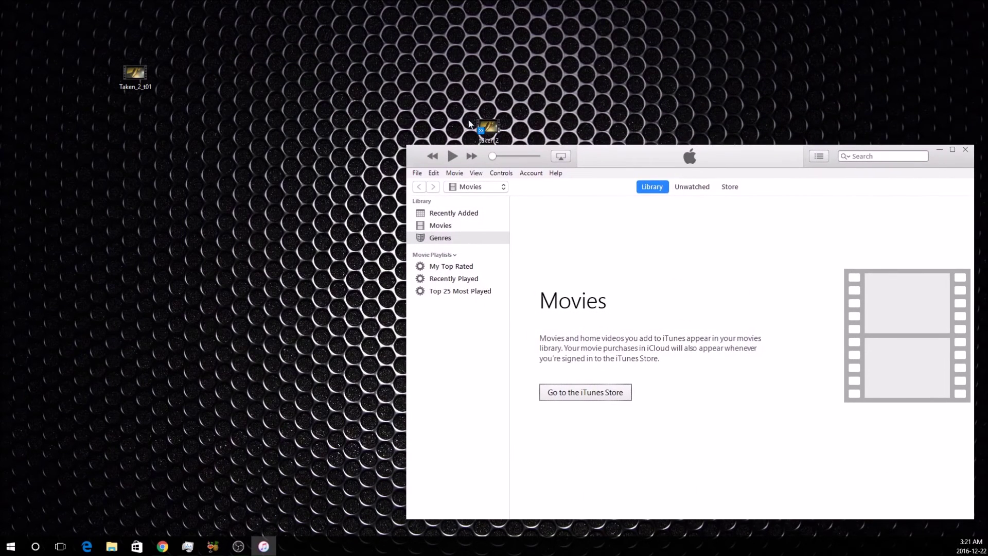
{"action": "left_click_drag", "start_coordinate": [471, 126], "coordinate": [181, 236]}
{"action": "left_click_drag", "start_coordinate": [130, 77], "coordinate": [581, 148]}
{"action": "left_click_drag", "start_coordinate": [412, 156], "coordinate": [256, 26]}
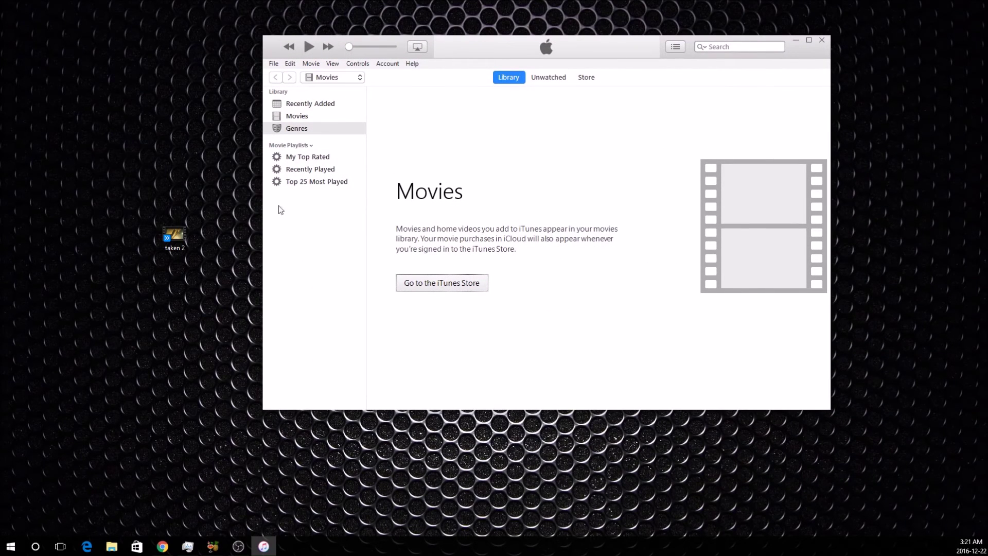
{"action": "left_click", "coordinate": [184, 239]}
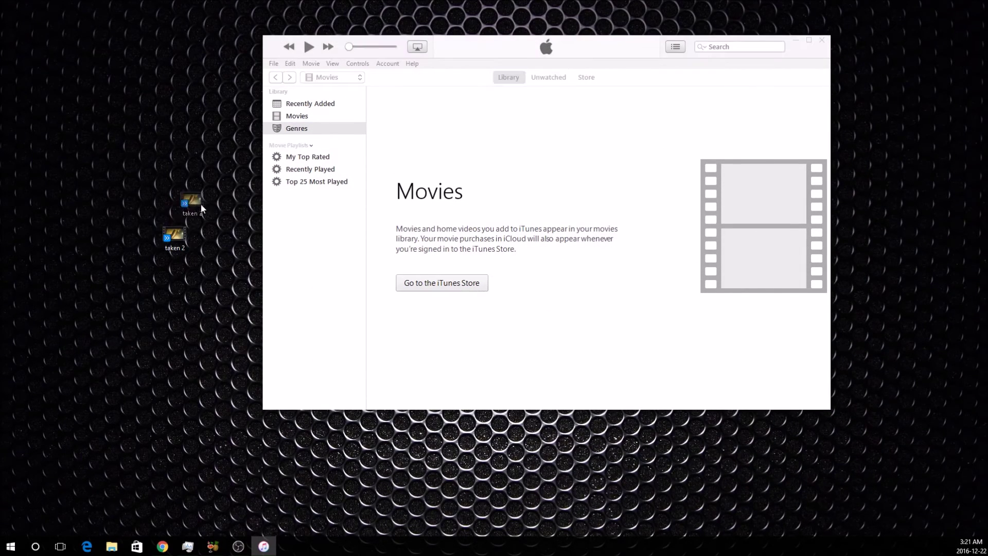
{"action": "left_click_drag", "start_coordinate": [201, 205], "coordinate": [292, 103]}
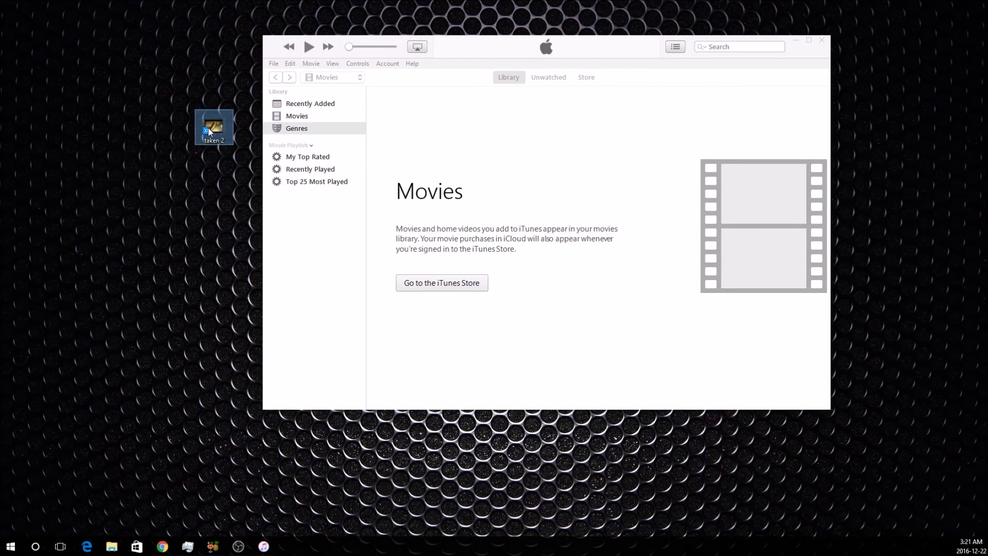
- Drag taken 2 into the iTunes library and show it as Taken 2 under Home Videos
{"action": "left_click_drag", "start_coordinate": [208, 128], "coordinate": [323, 114]}
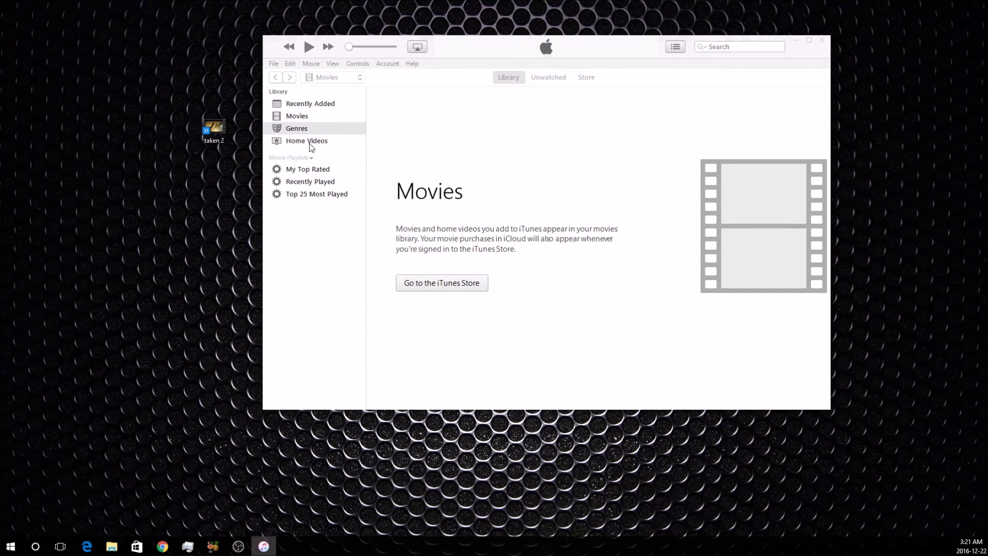
{"action": "left_click", "coordinate": [311, 142]}
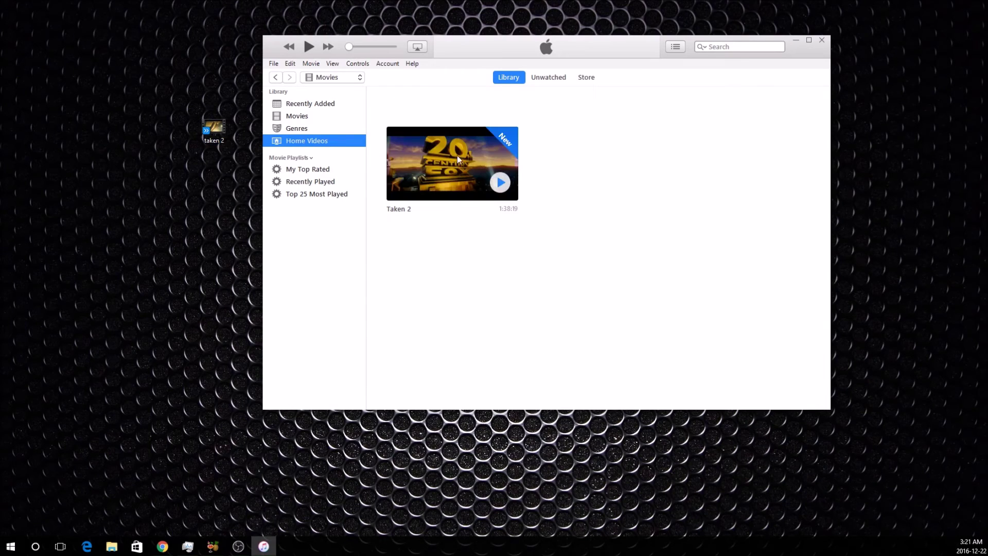
{"action": "mouse_move", "coordinate": [457, 153]}
{"action": "left_click", "coordinate": [212, 546]}
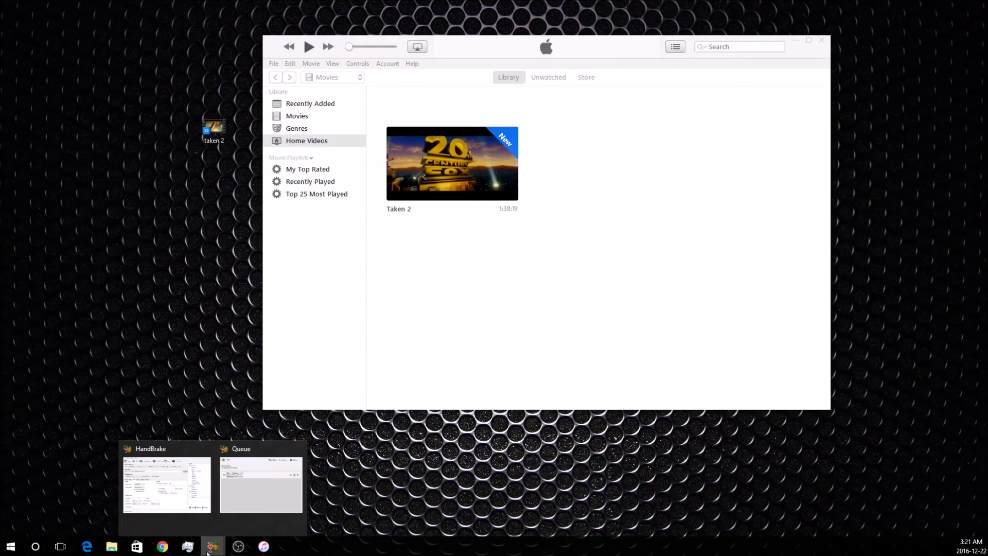
- In Chrome, search IMP Awards for the Taken 2 poster
{"action": "left_click", "coordinate": [154, 551]}
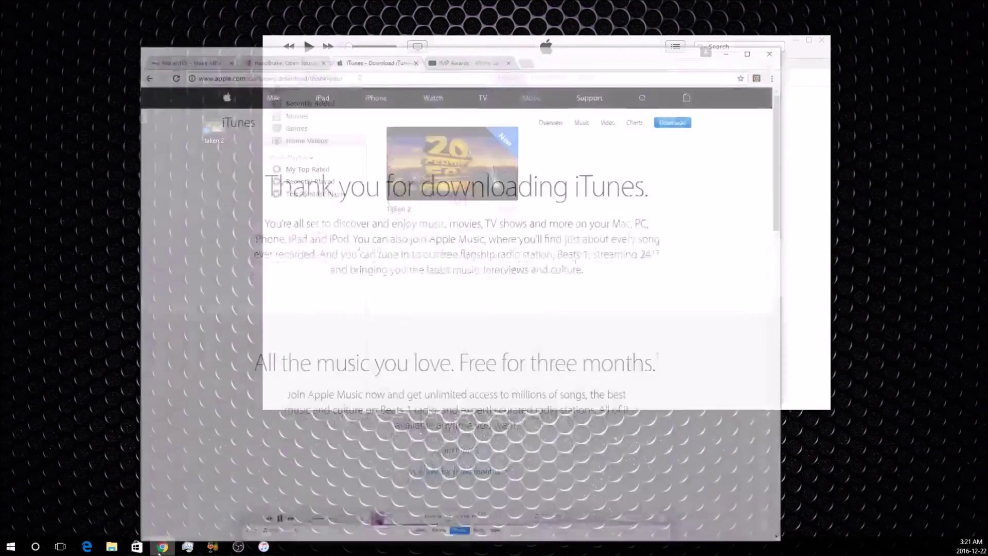
{"action": "left_click", "coordinate": [483, 20]}
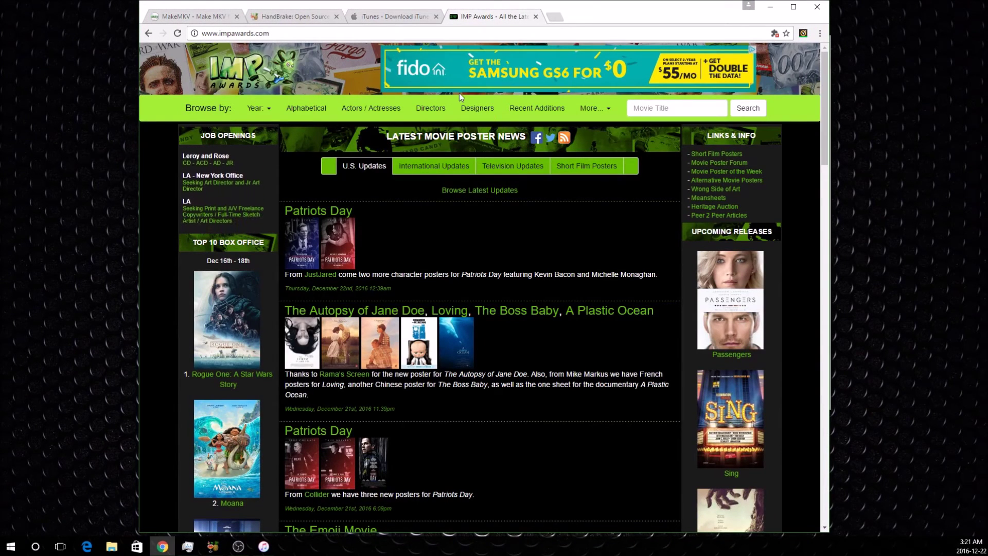
{"action": "left_click_drag", "start_coordinate": [610, 9], "coordinate": [722, 38]}
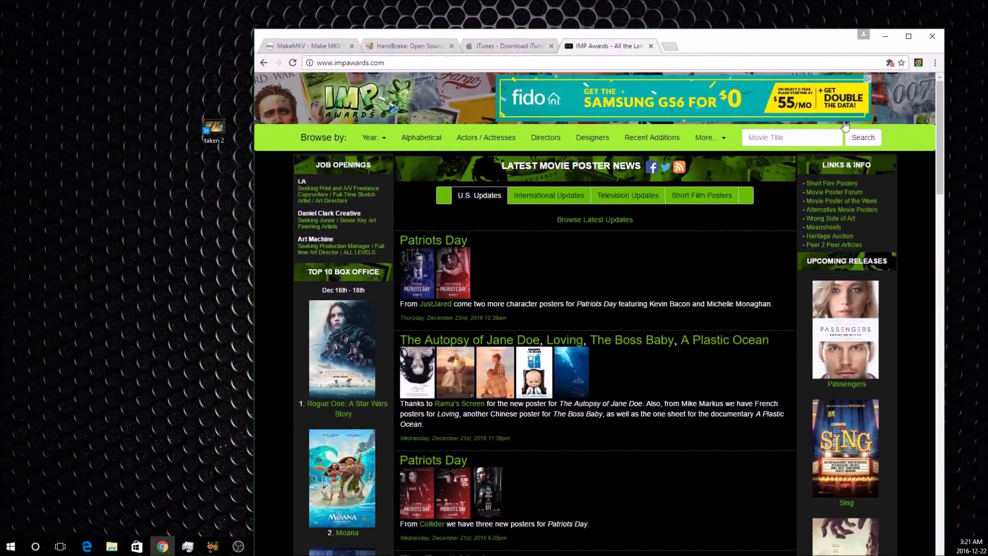
{"action": "left_click", "coordinate": [813, 138]}
{"action": "type", "text": "Windows Movie Maker"}
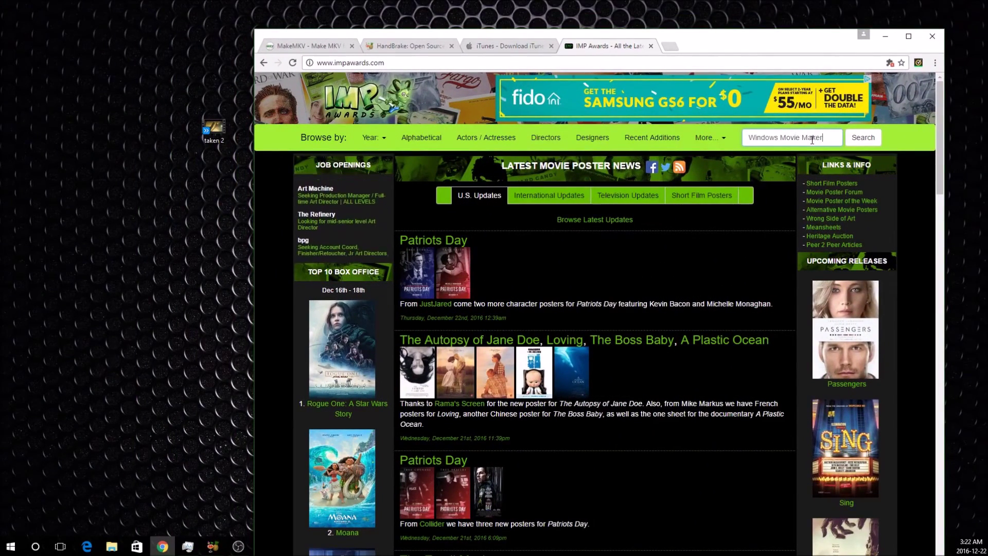
{"action": "left_click_drag", "start_coordinate": [819, 137], "coordinate": [727, 137]}
{"action": "key", "text": "BackSpace"}
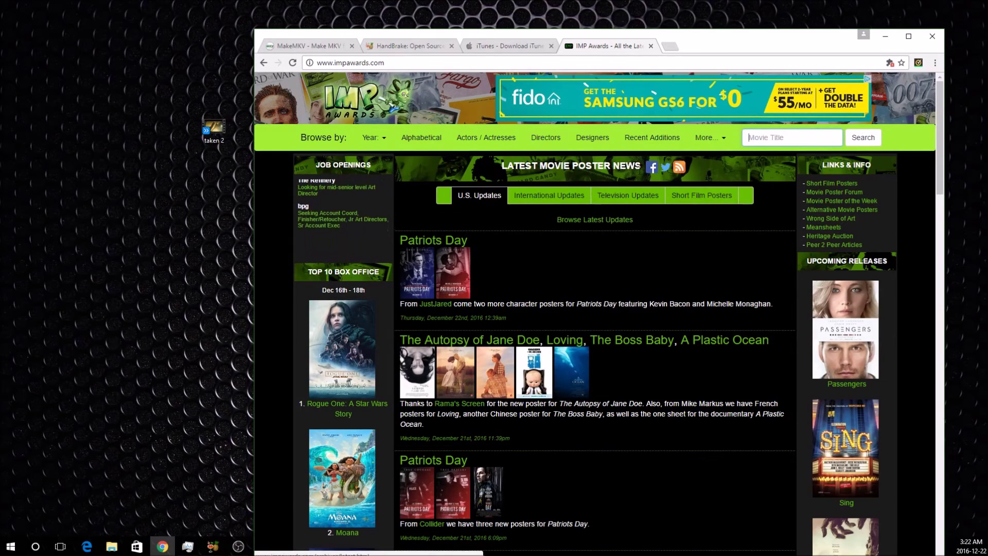
{"action": "left_click", "coordinate": [770, 141]}
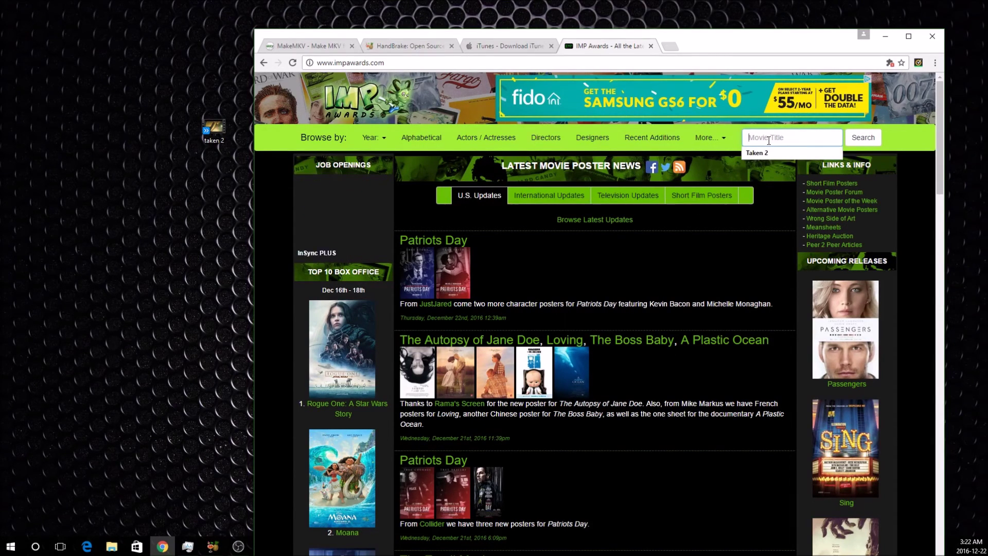
{"action": "left_click", "coordinate": [771, 153]}
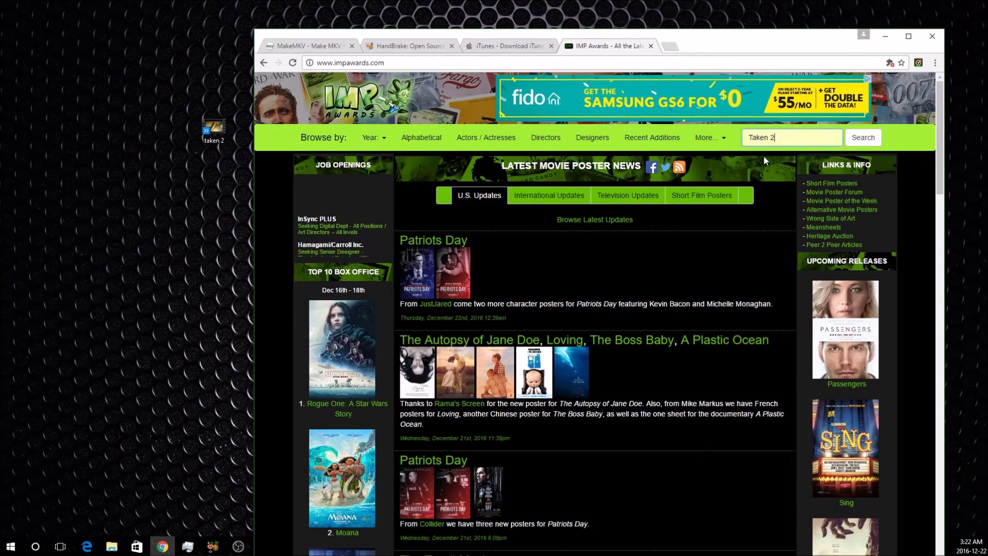
{"action": "left_click", "coordinate": [848, 144]}
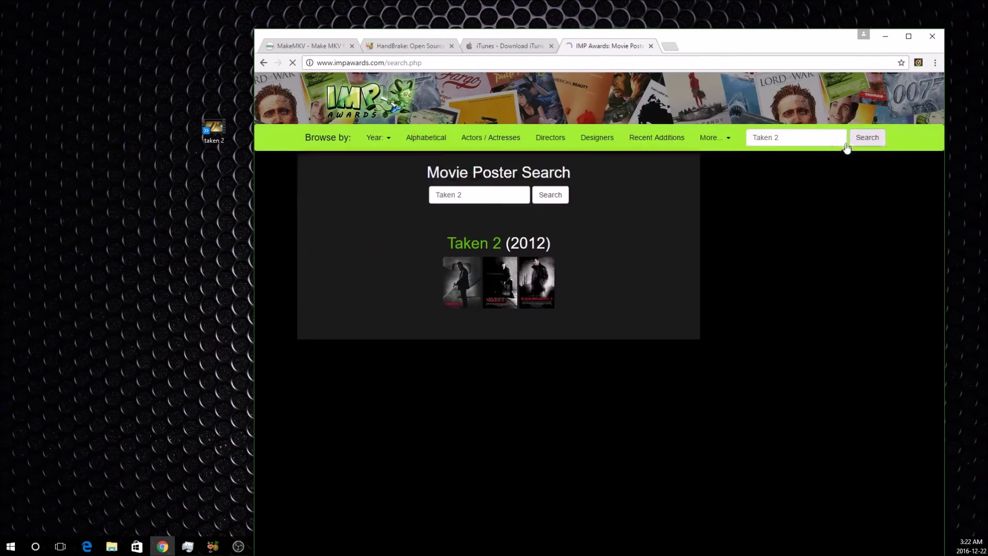
- Open the second poster's 1382x2048 version and save it to the desktop as taken_two_ver2_xxlg
{"action": "left_click", "coordinate": [500, 280]}
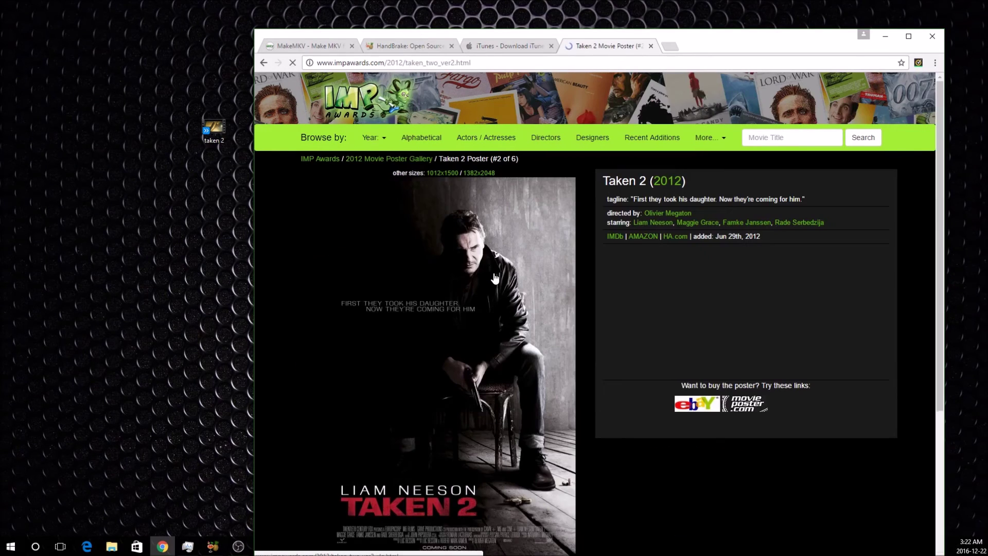
{"action": "left_click_drag", "start_coordinate": [711, 46], "coordinate": [831, 23]}
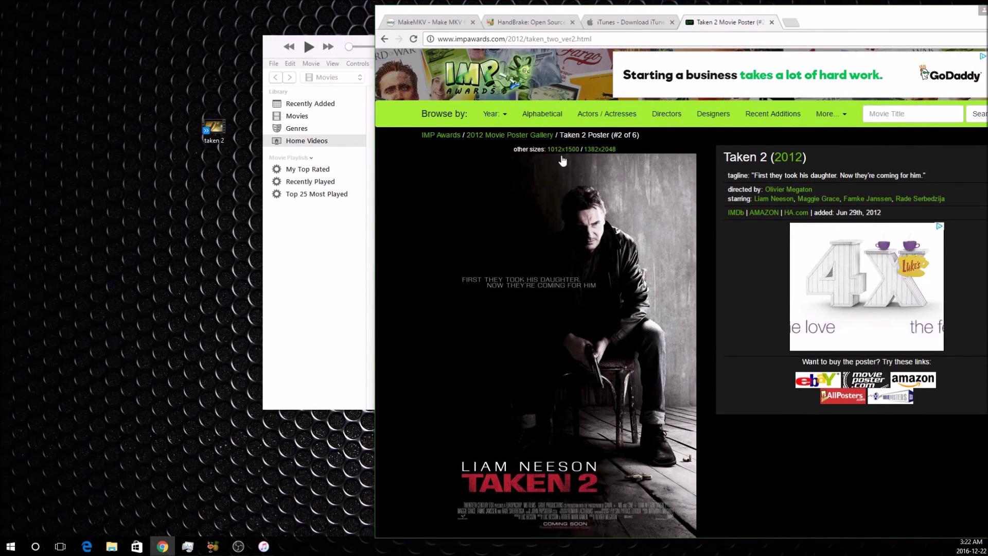
{"action": "left_click", "coordinate": [598, 150]}
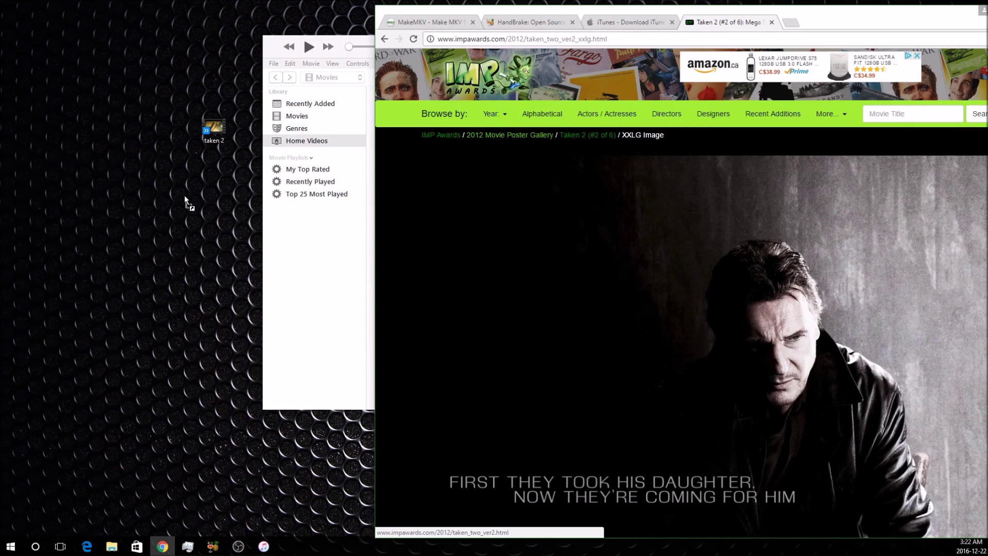
{"action": "left_click_drag", "start_coordinate": [206, 198], "coordinate": [207, 198]}
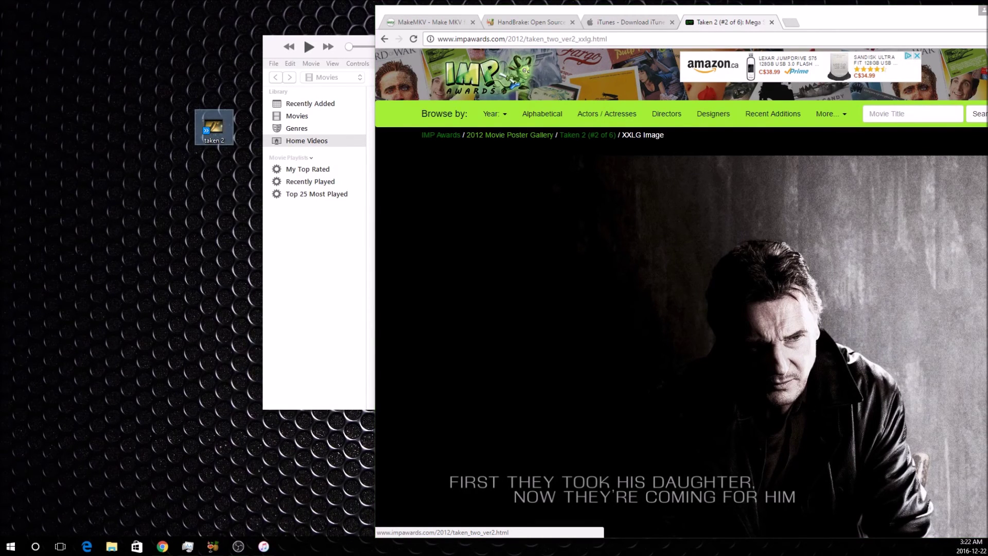
{"action": "left_click_drag", "start_coordinate": [618, 335], "coordinate": [165, 72]}
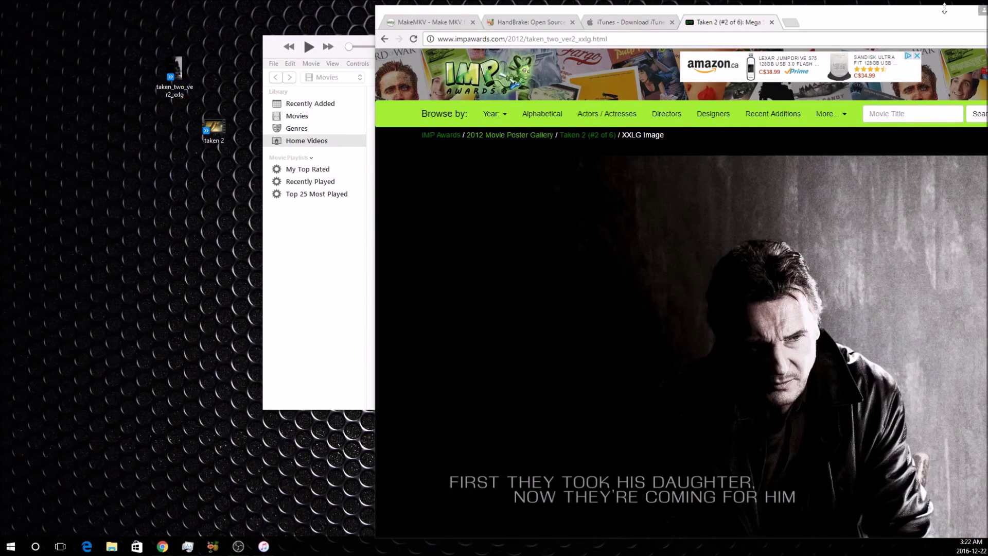
{"action": "left_click_drag", "start_coordinate": [944, 8], "coordinate": [845, 58]}
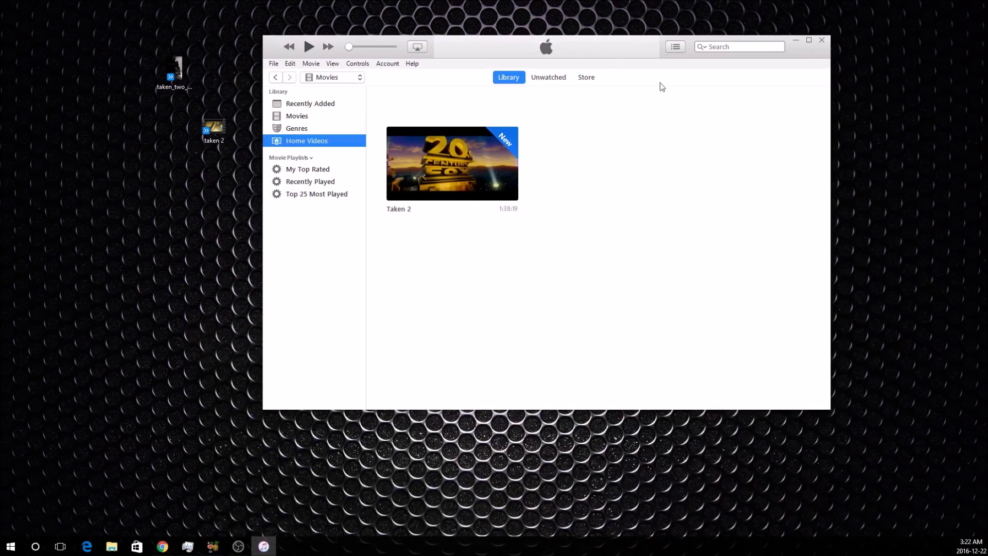
- Add taken_two_ver2_xxlg as the Taken 2 artwork via Get Info > Artwork
{"action": "mouse_move", "coordinate": [448, 182]}
{"action": "right_click", "coordinate": [432, 165]}
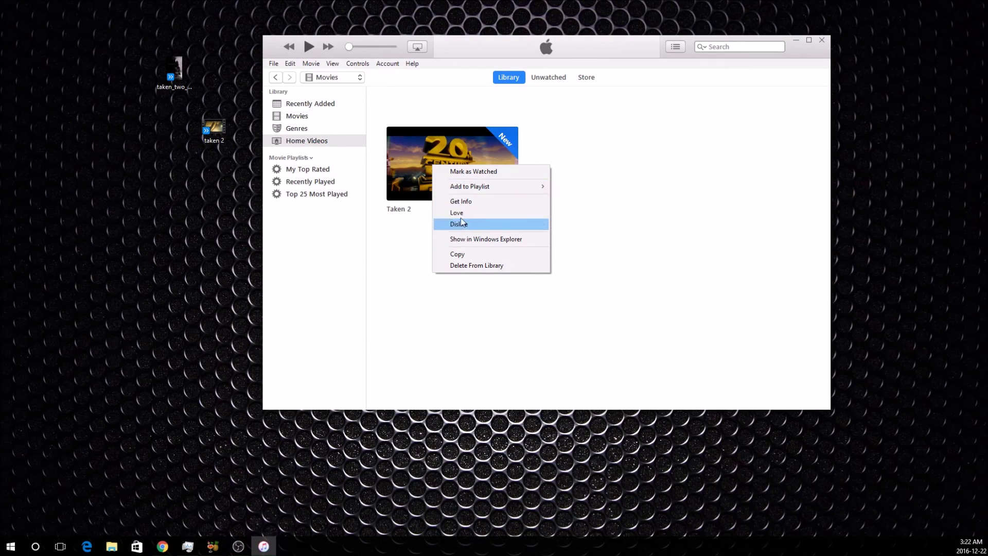
{"action": "left_click", "coordinate": [465, 204]}
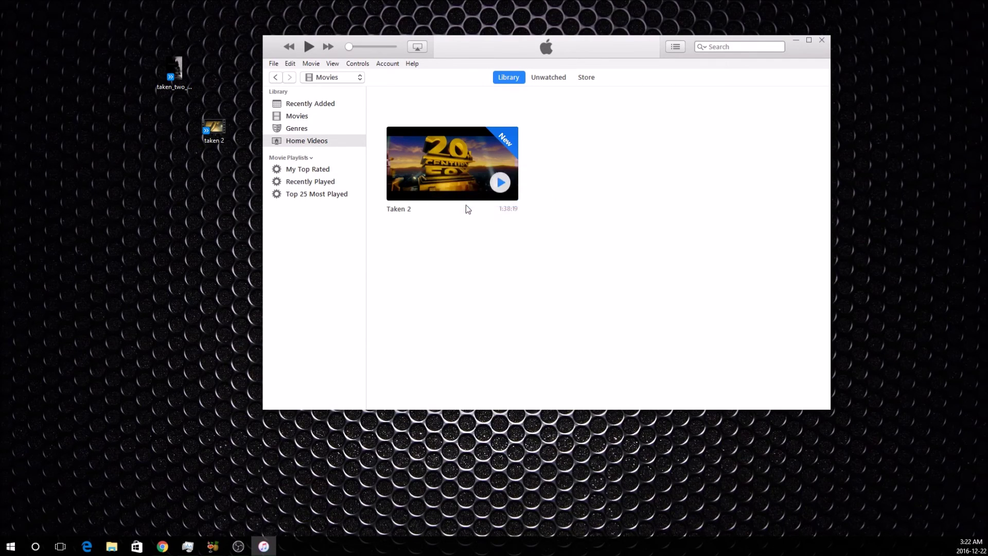
{"action": "left_click_drag", "start_coordinate": [466, 99], "coordinate": [550, 41]}
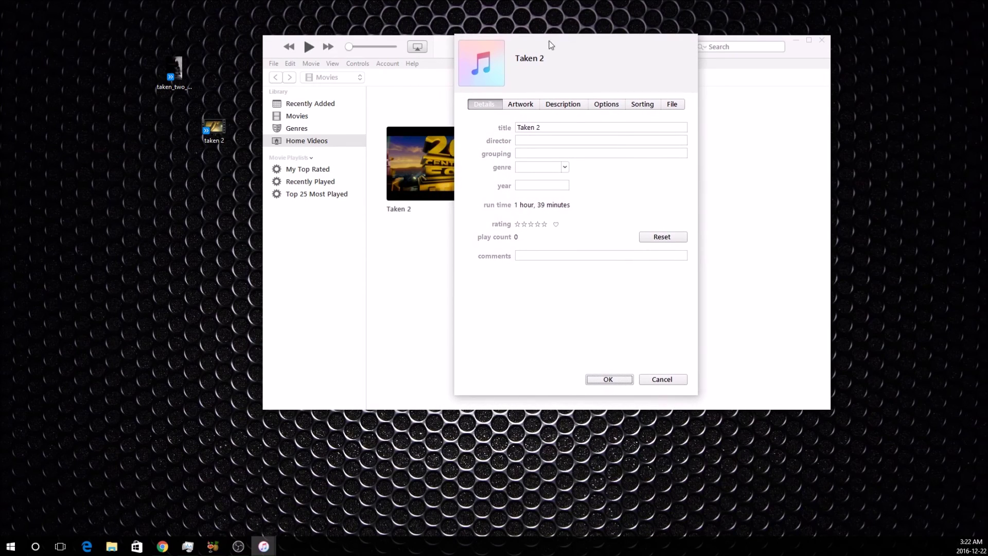
{"action": "left_click", "coordinate": [519, 106]}
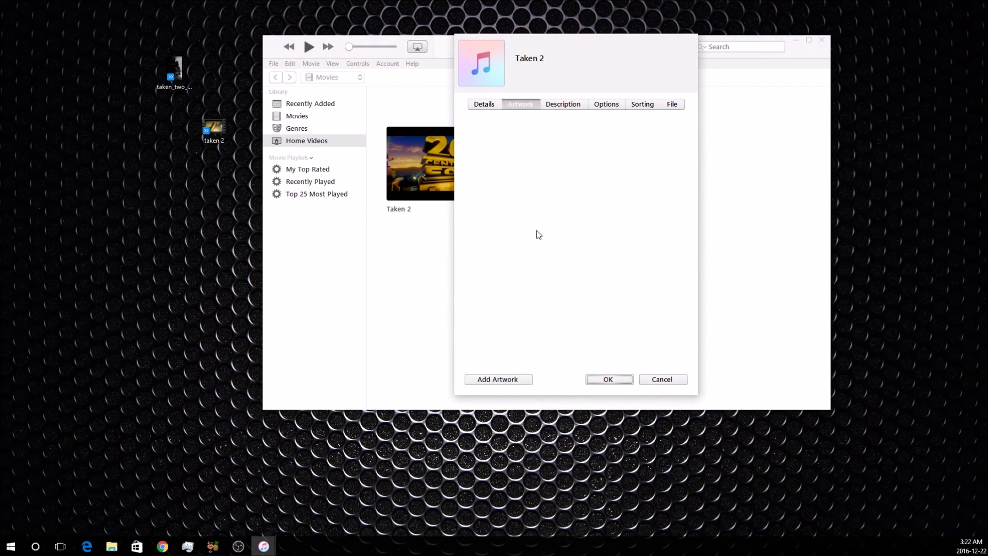
{"action": "left_click", "coordinate": [512, 380]}
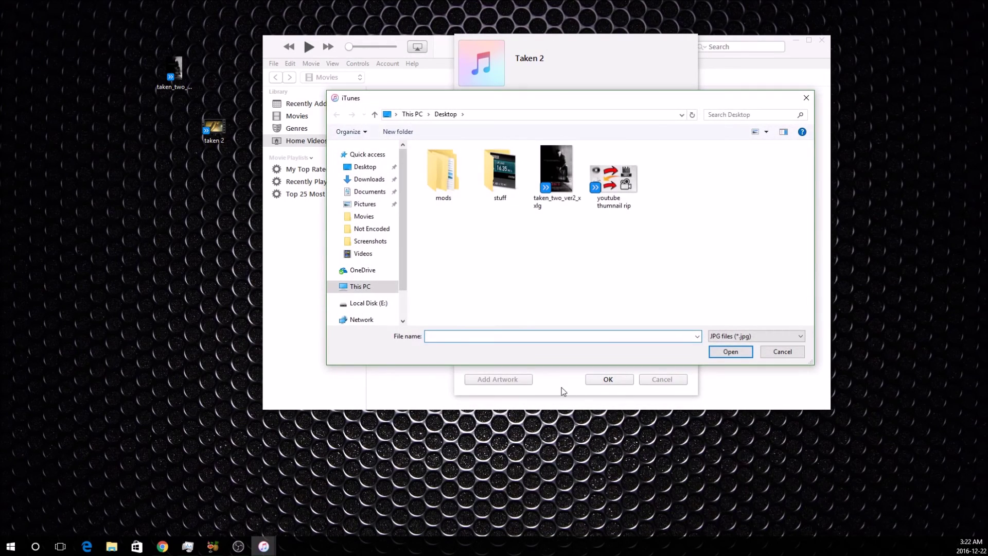
{"action": "left_click", "coordinate": [568, 179]}
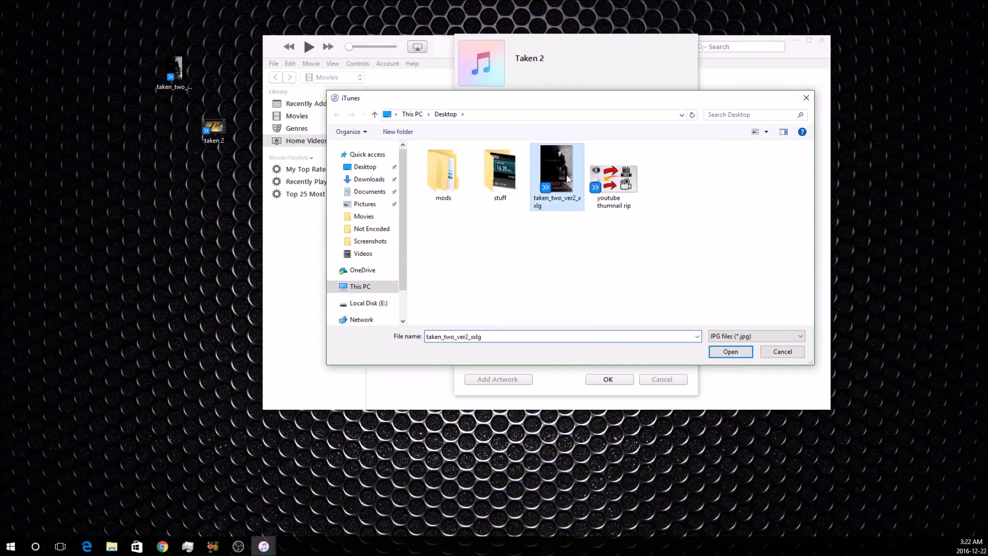
{"action": "left_click", "coordinate": [725, 353]}
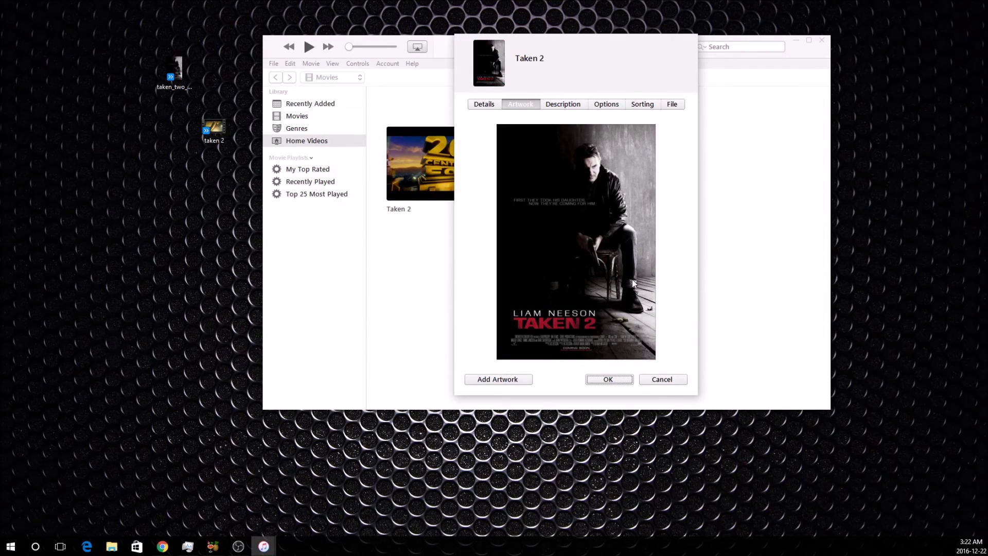
{"action": "left_click", "coordinate": [608, 380]}
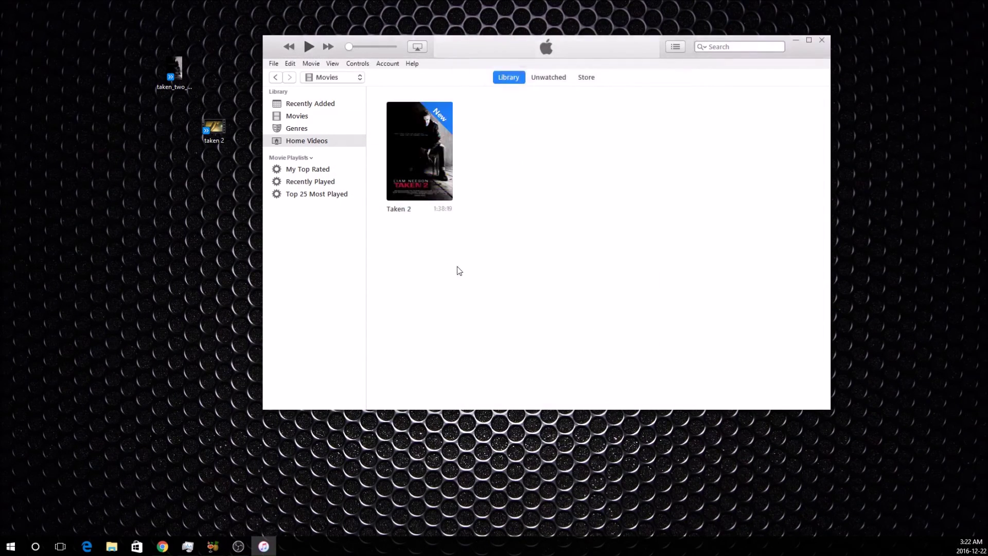
- Rearrange the taken 2 and poster files on the desktop and close the Films & TV player
{"action": "left_click_drag", "start_coordinate": [202, 113], "coordinate": [202, 168]}
{"action": "left_click_drag", "start_coordinate": [173, 81], "coordinate": [1, 96]}
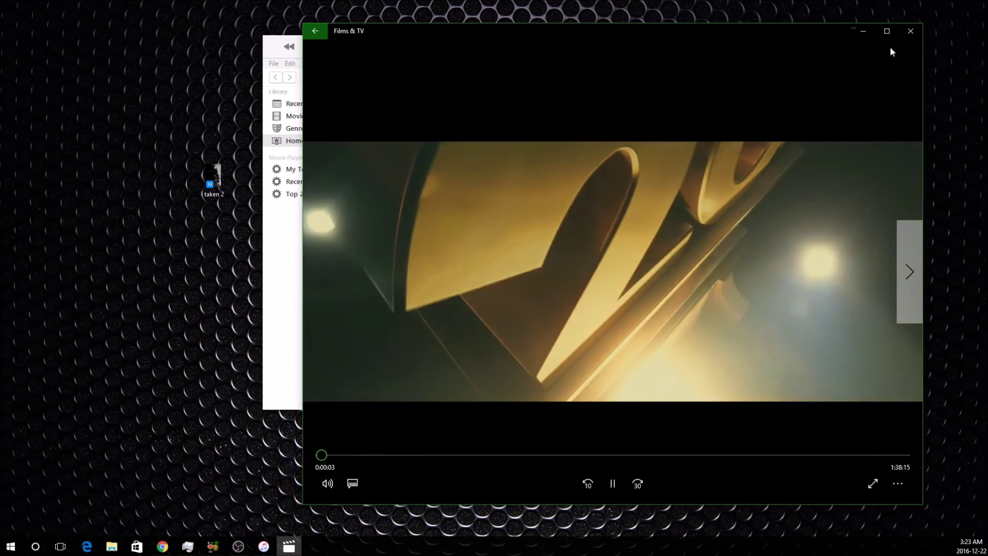
{"action": "left_click", "coordinate": [910, 31]}
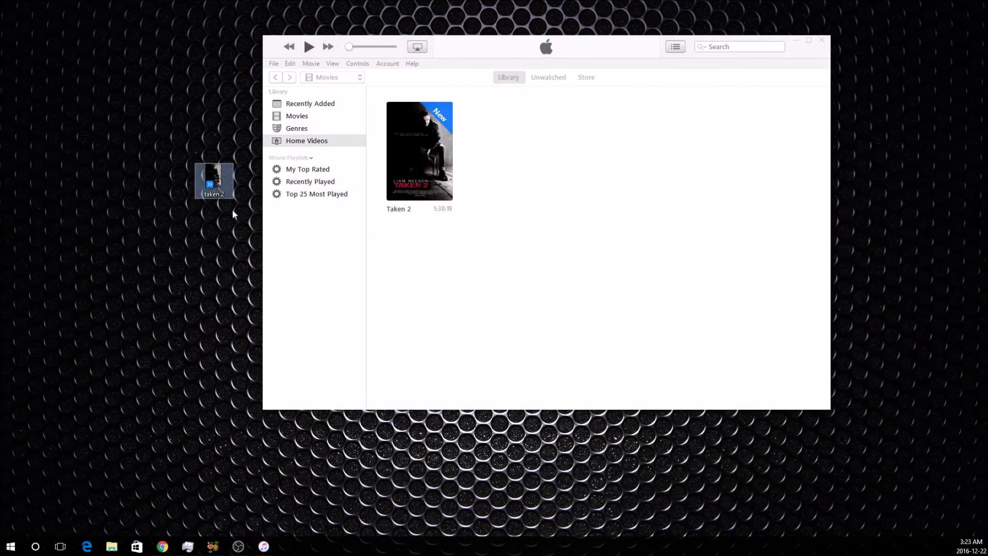
- Delete Taken_2_t01 from the desktop, minimise iTunes, and centre the taken 2 file
{"action": "left_click_drag", "start_coordinate": [155, 137], "coordinate": [238, 232]}
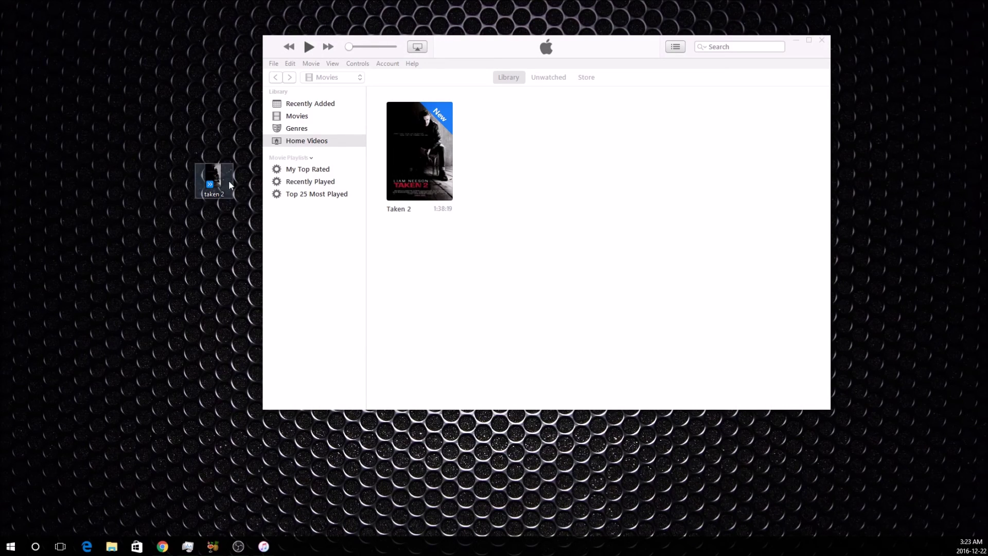
{"action": "left_click_drag", "start_coordinate": [419, 154], "coordinate": [214, 129]}
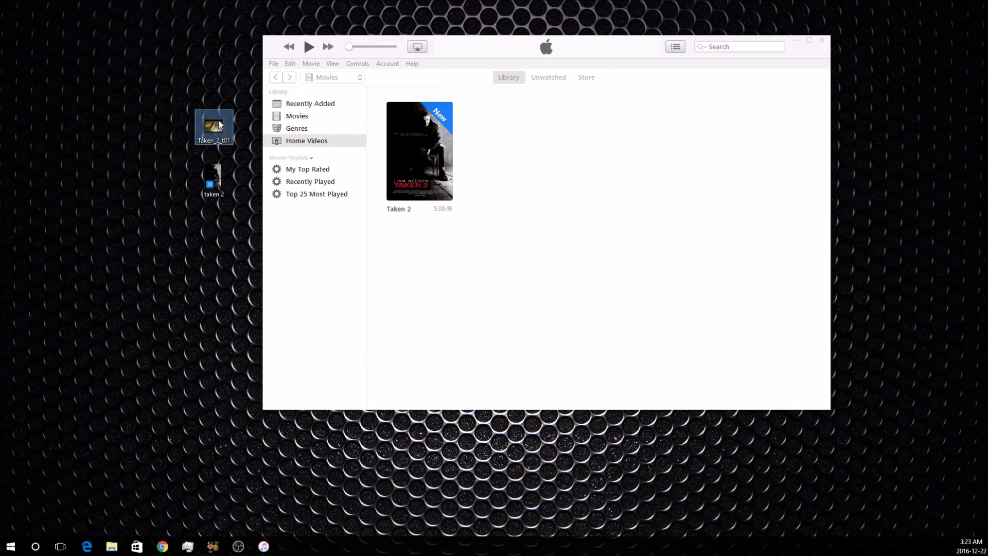
{"action": "key", "text": "Delete"}
{"action": "left_click_drag", "start_coordinate": [153, 137], "coordinate": [242, 206]}
{"action": "left_click", "coordinate": [197, 116]}
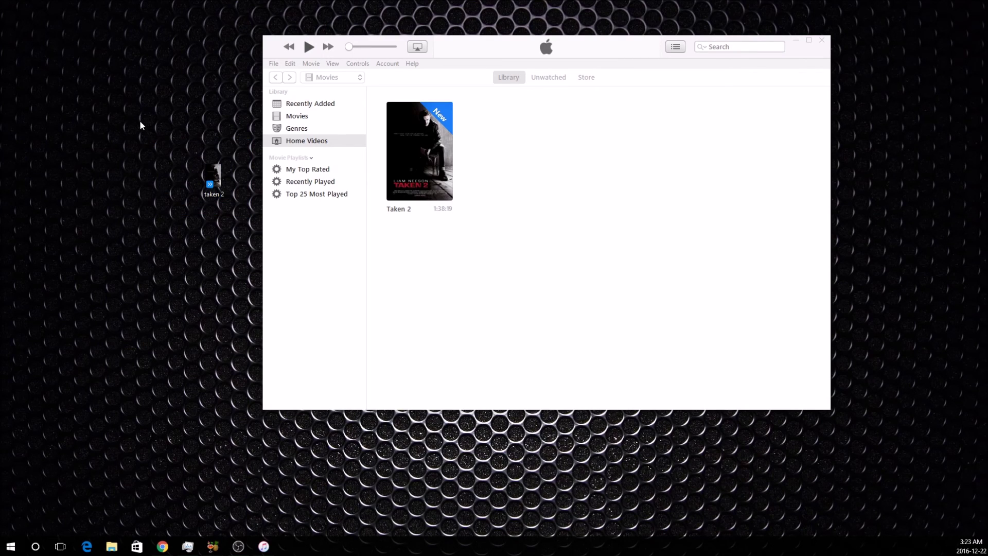
{"action": "left_click", "coordinate": [796, 42]}
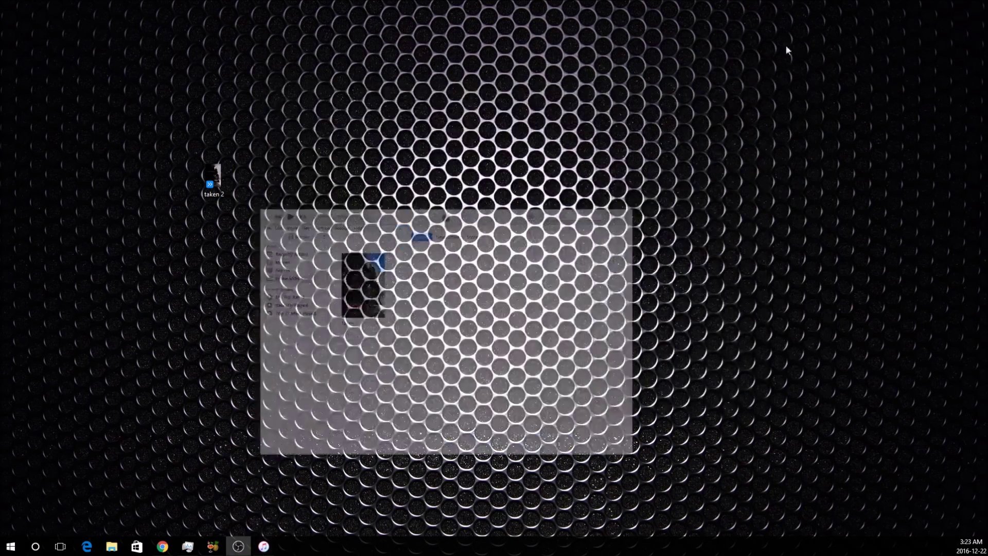
{"action": "left_click_drag", "start_coordinate": [212, 178], "coordinate": [484, 218]}
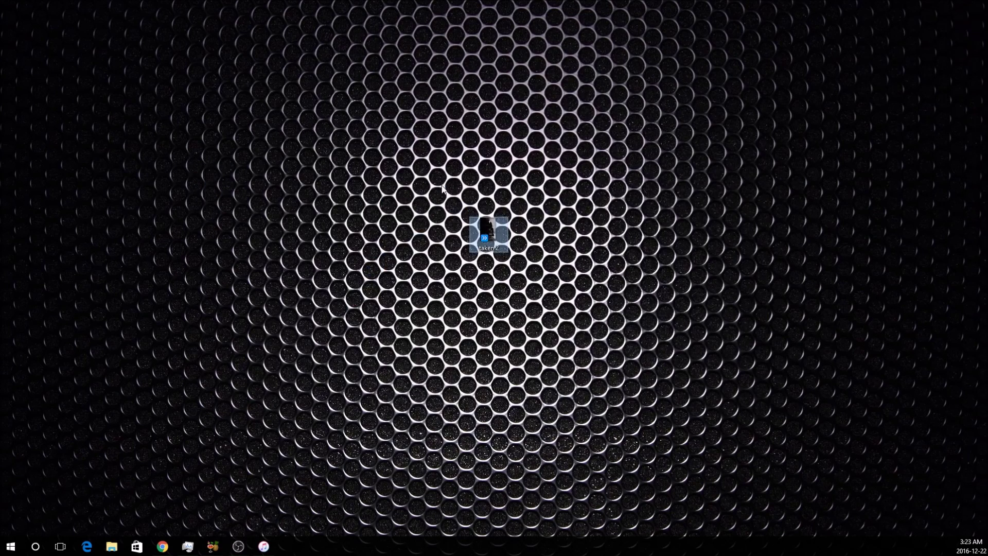
{"action": "left_click", "coordinate": [517, 256]}
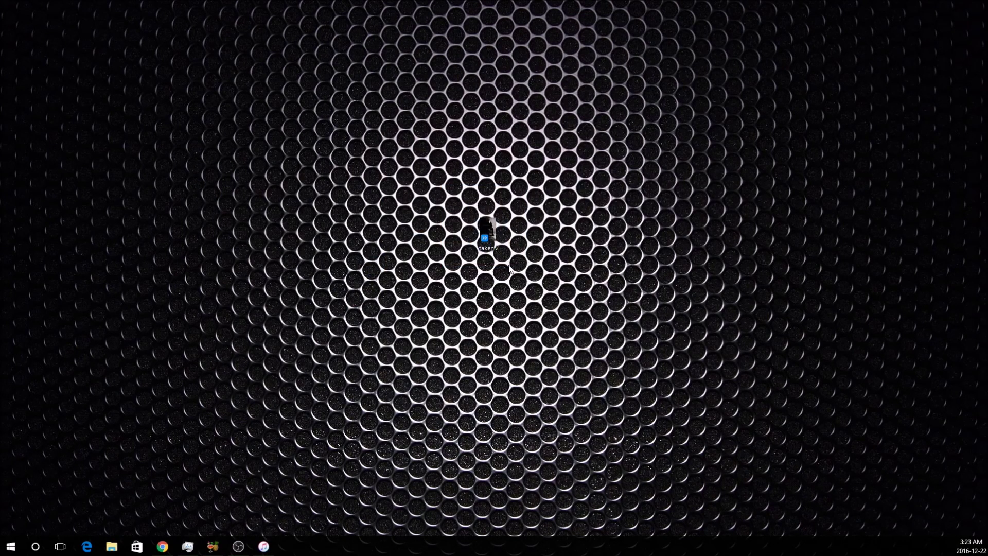
- Restore HandBrake's main window and try Constant Quality values RF 17, 21 and 19
{"action": "mouse_move", "coordinate": [212, 546]}
{"action": "mouse_move", "coordinate": [259, 499]}
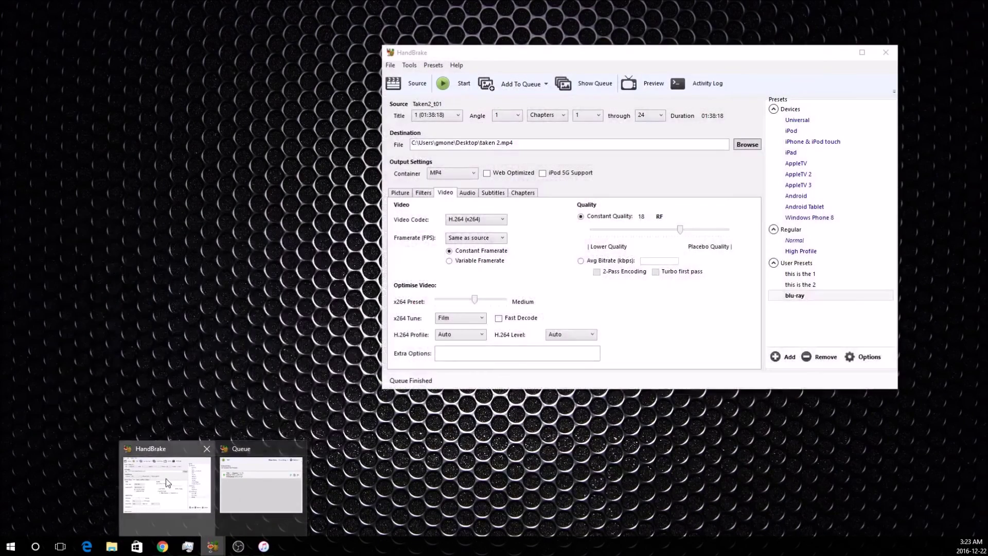
{"action": "left_click", "coordinate": [168, 484]}
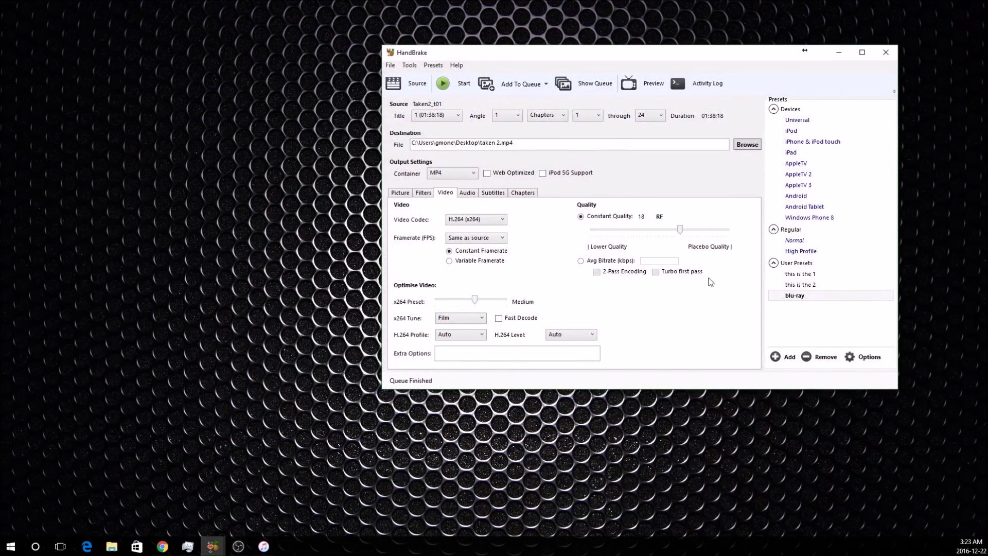
{"action": "left_click_drag", "start_coordinate": [679, 232], "coordinate": [682, 232]}
{"action": "left_click_drag", "start_coordinate": [680, 233], "coordinate": [674, 235]}
{"action": "left_click_drag", "start_coordinate": [674, 234], "coordinate": [681, 237]}
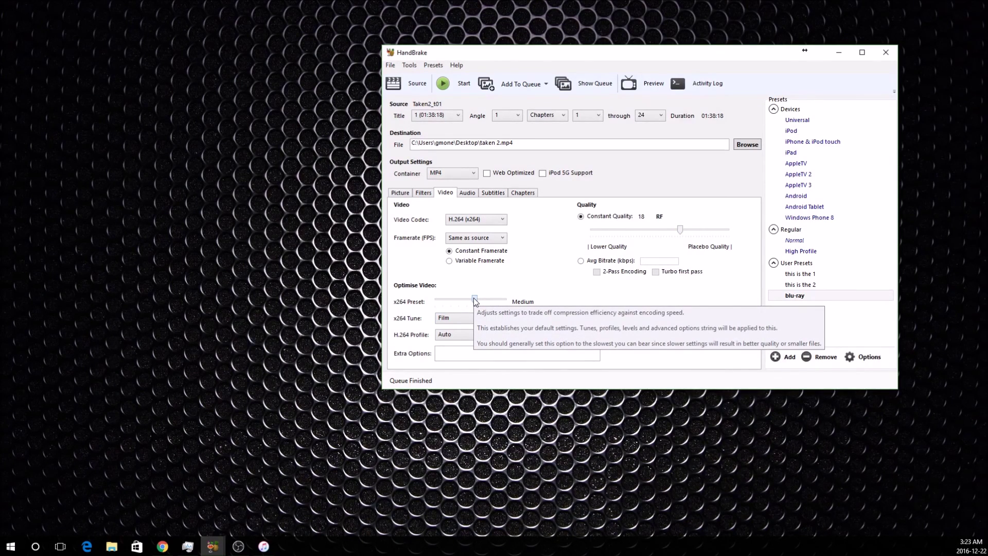
- Slide the x264 preset to Very Slow and Ultrafast, then back to Medium
{"action": "left_click_drag", "start_coordinate": [475, 302], "coordinate": [499, 304]}
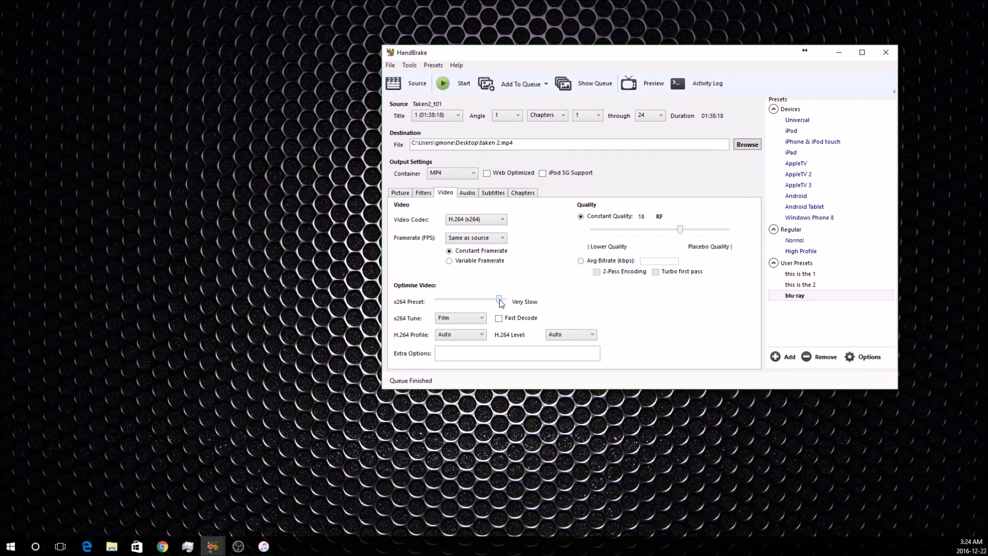
{"action": "left_click_drag", "start_coordinate": [500, 304], "coordinate": [428, 302]}
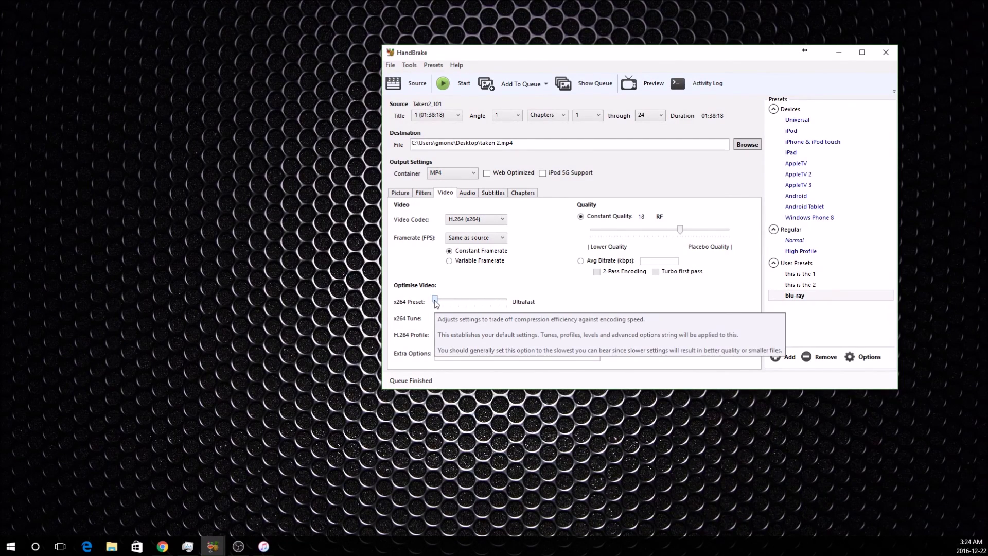
{"action": "left_click_drag", "start_coordinate": [435, 303], "coordinate": [473, 306]}
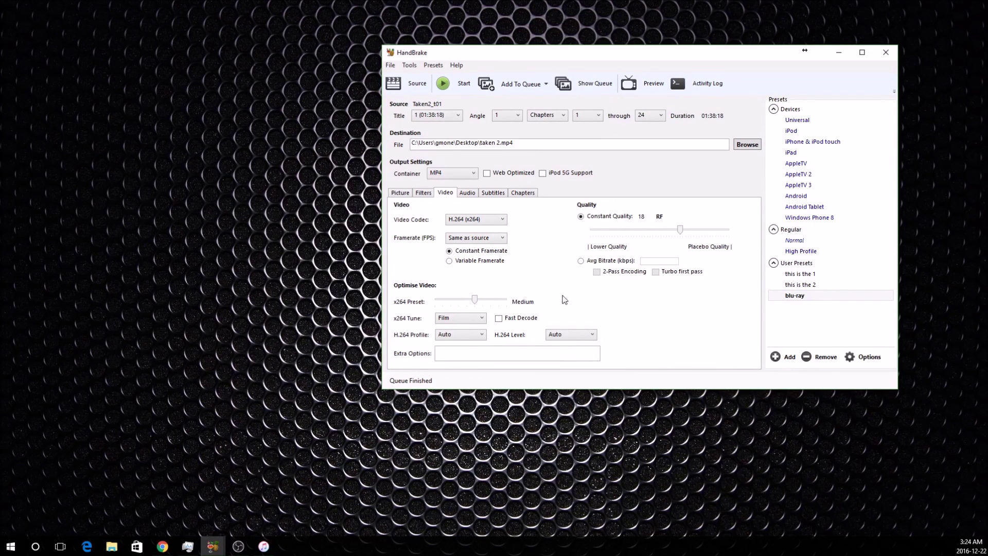
- Minimise HandBrake and select the taken 2 file in the middle of the desktop
{"action": "left_click", "coordinate": [839, 52]}
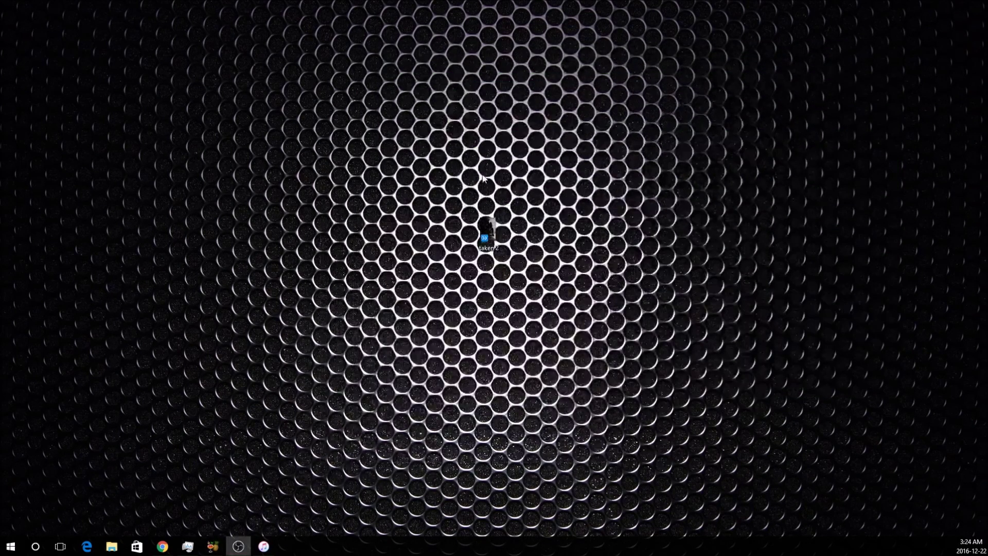
{"action": "left_click_drag", "start_coordinate": [417, 164], "coordinate": [588, 287]}
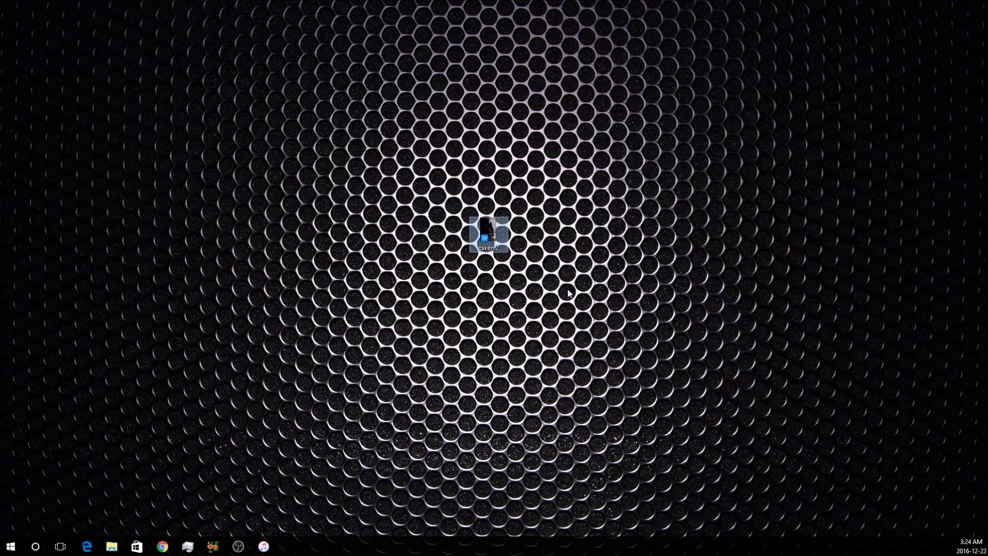